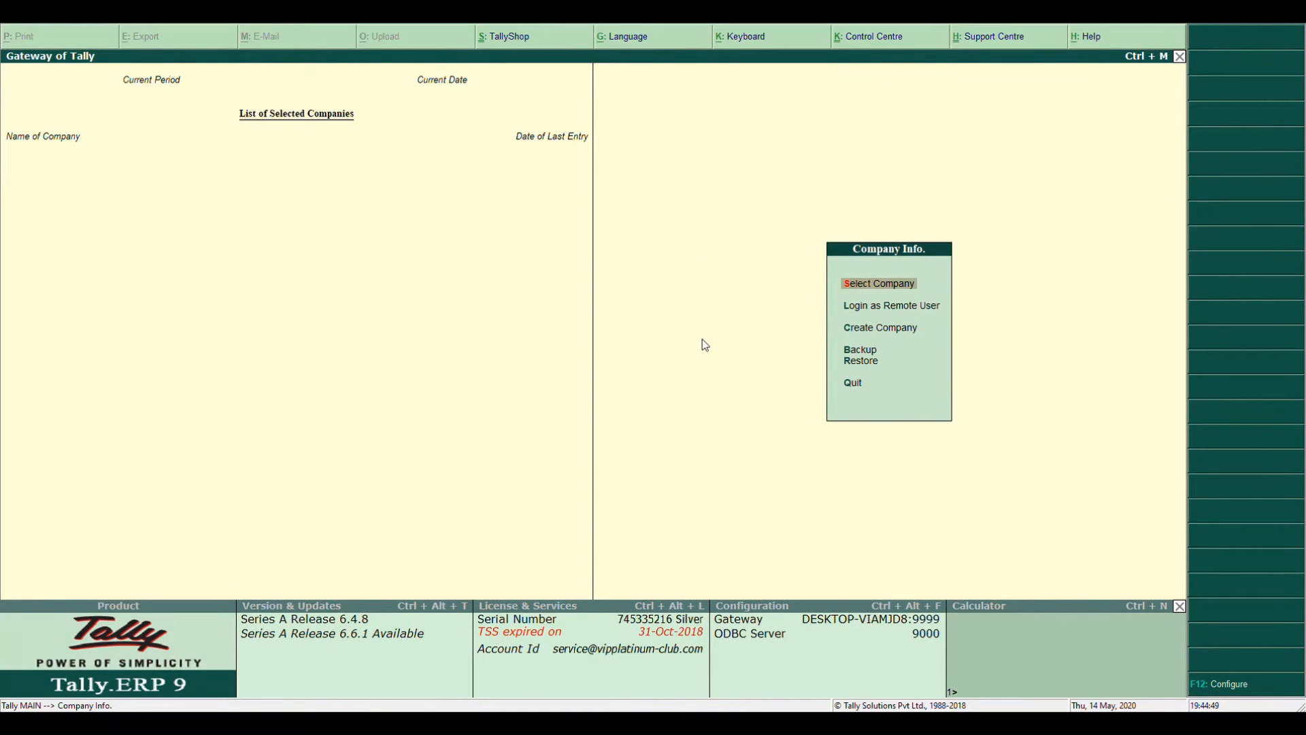
# Move down one option in the company menu and confirm it to continue from the Gateway of Tally
pyautogui.press('Down')
pyautogui.press('Down')
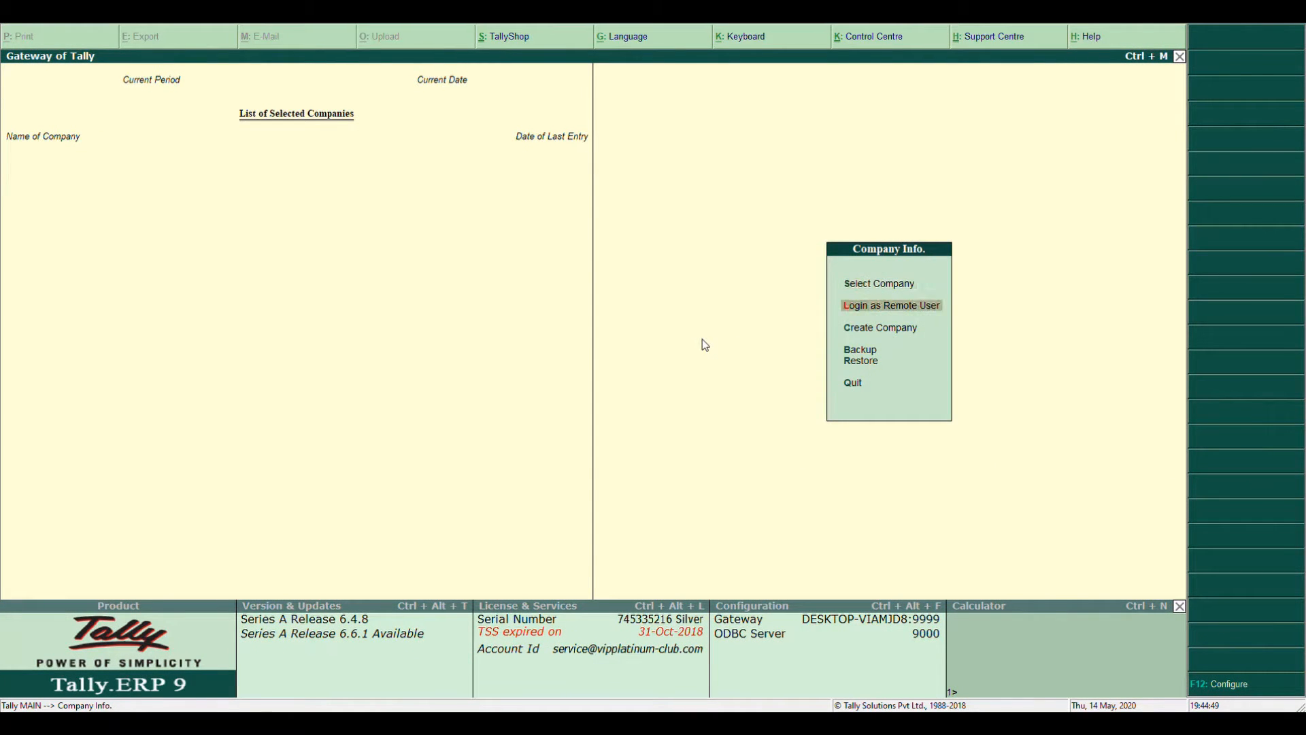
pyautogui.press('Return')
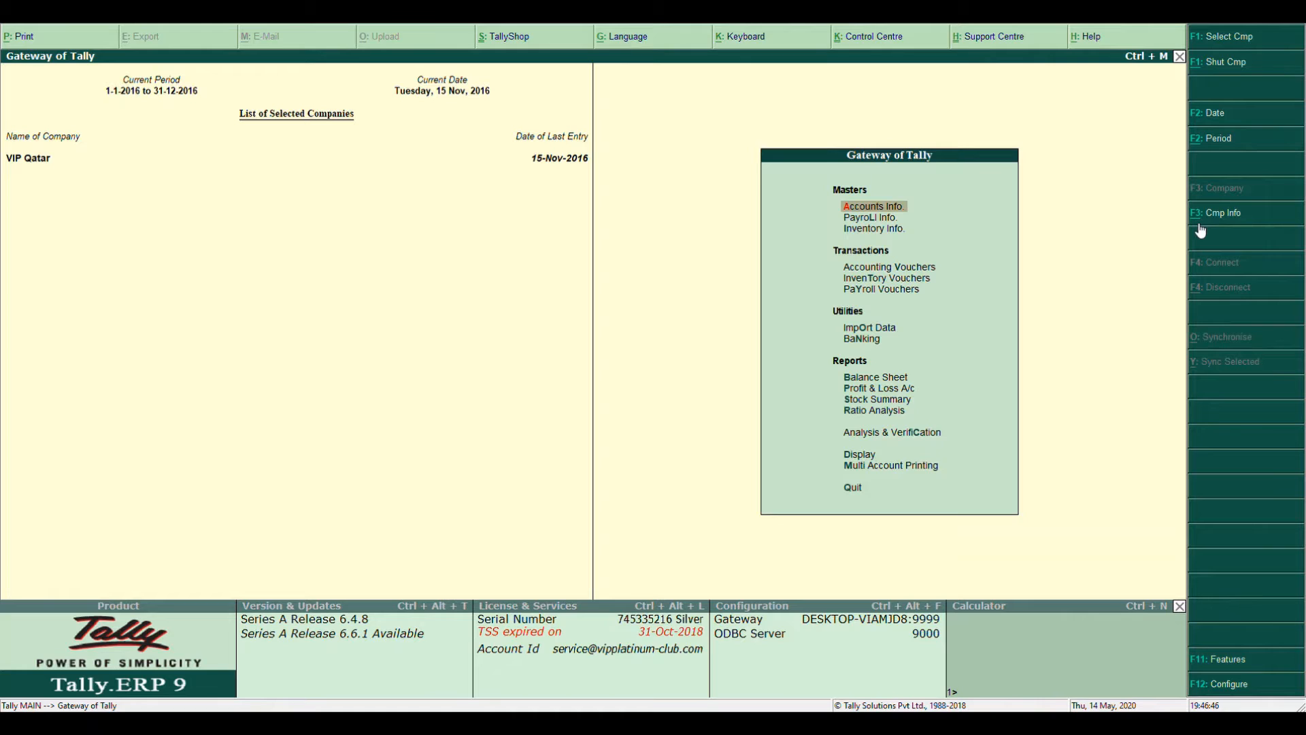
# From the Company Info menu, choose Create Company to bring up a blank Company Creation form
pyautogui.click(1200, 226)
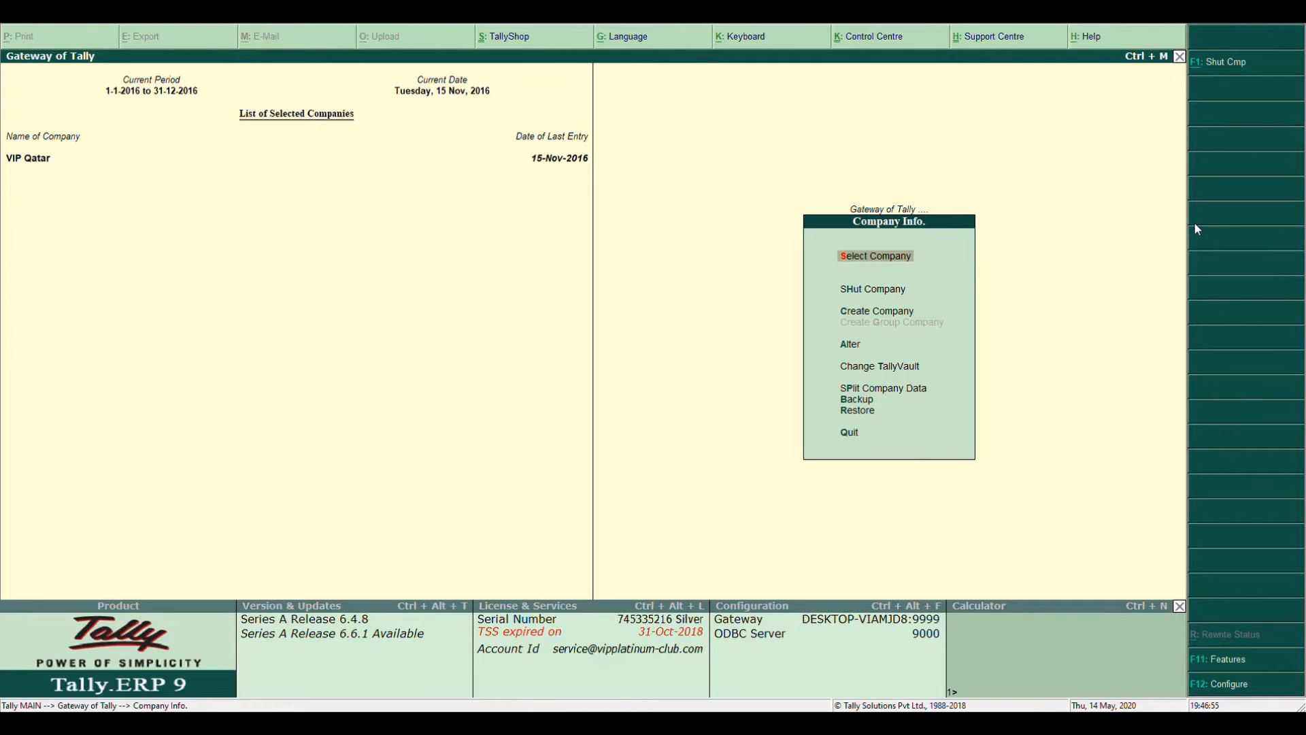
pyautogui.press('Down')
pyautogui.press('Down')
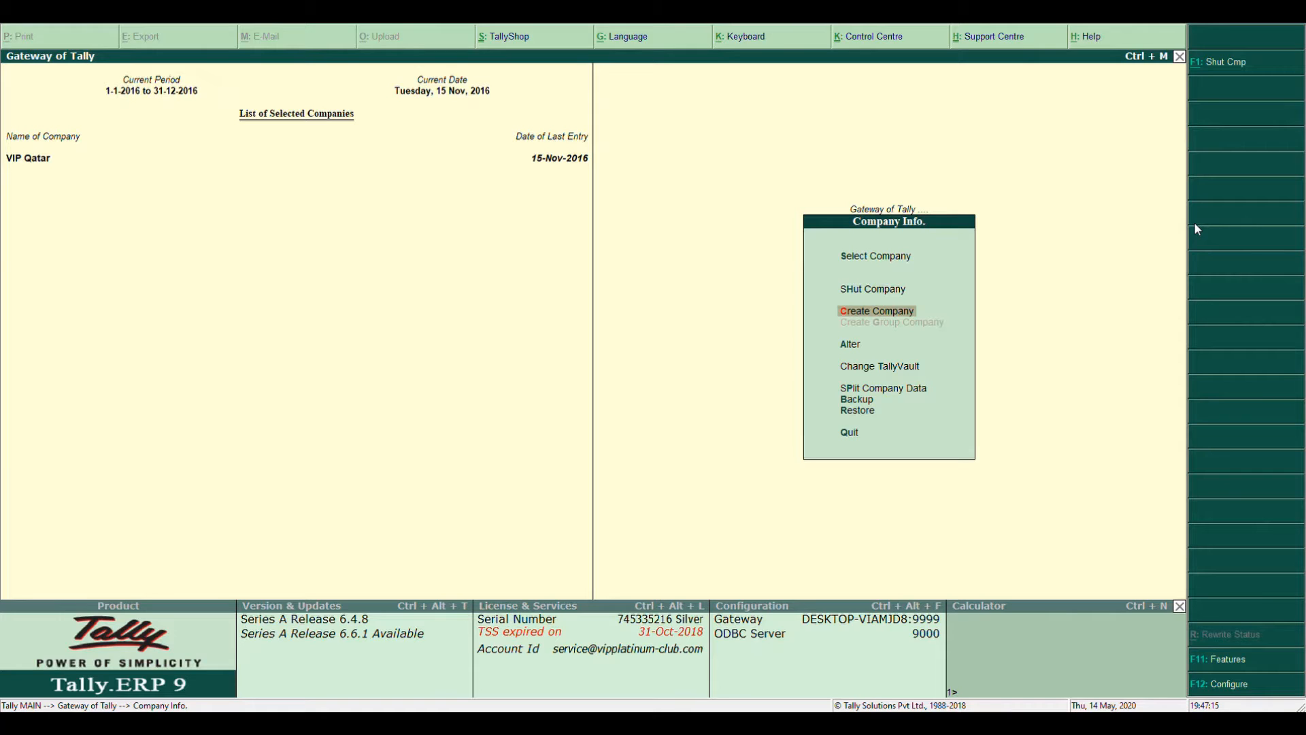
pyautogui.press('Up')
pyautogui.press('Up')
pyautogui.press('Down')
pyautogui.press('Down')
pyautogui.press('Down')
pyautogui.press('Down')
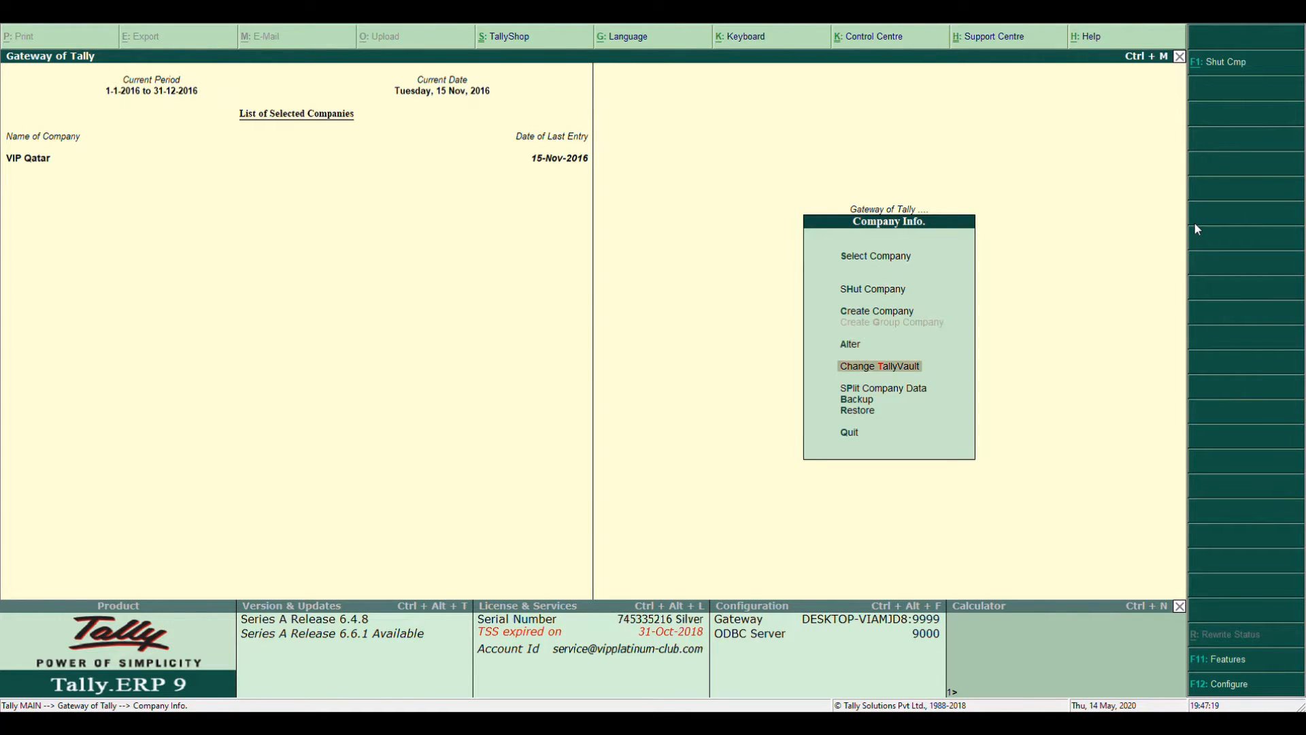
pyautogui.press('Down')
pyautogui.press('Down')
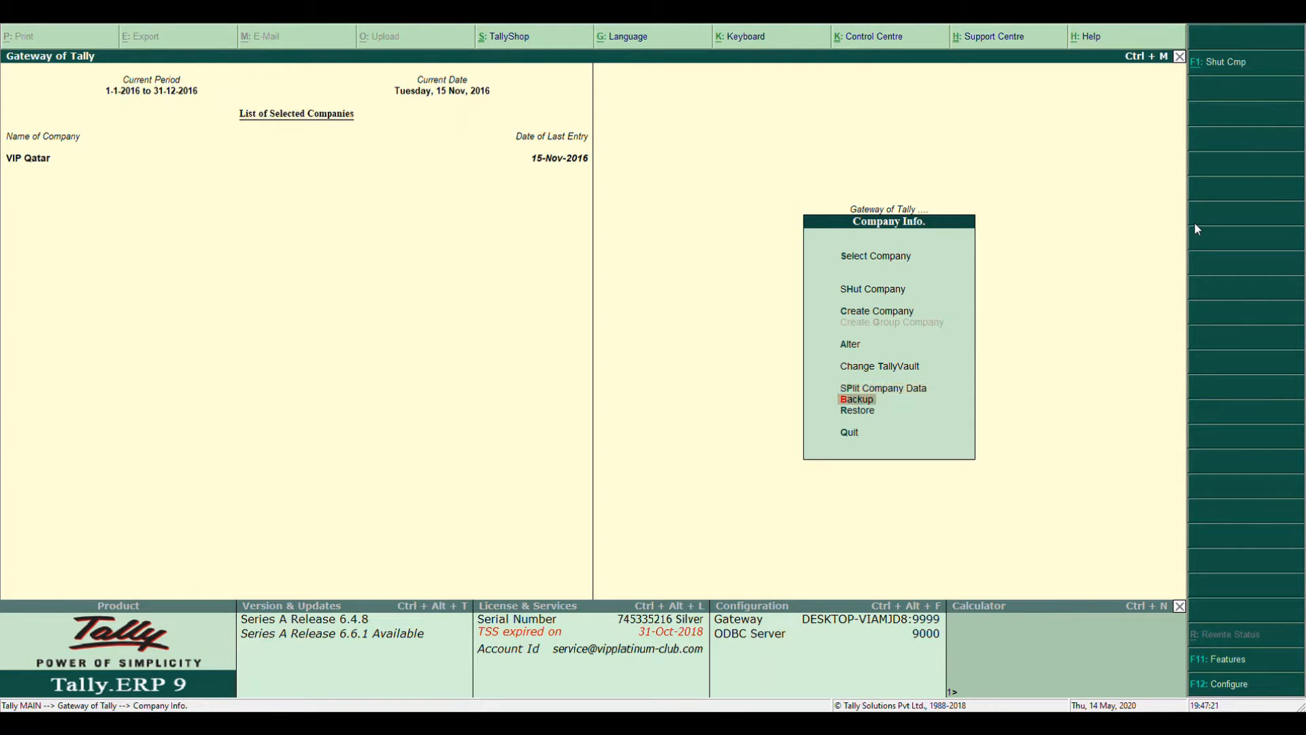
pyautogui.press('Down')
pyautogui.press('Up')
pyautogui.press('Up')
pyautogui.press('Up')
pyautogui.press('Up')
pyautogui.press('Up')
pyautogui.press('Up')
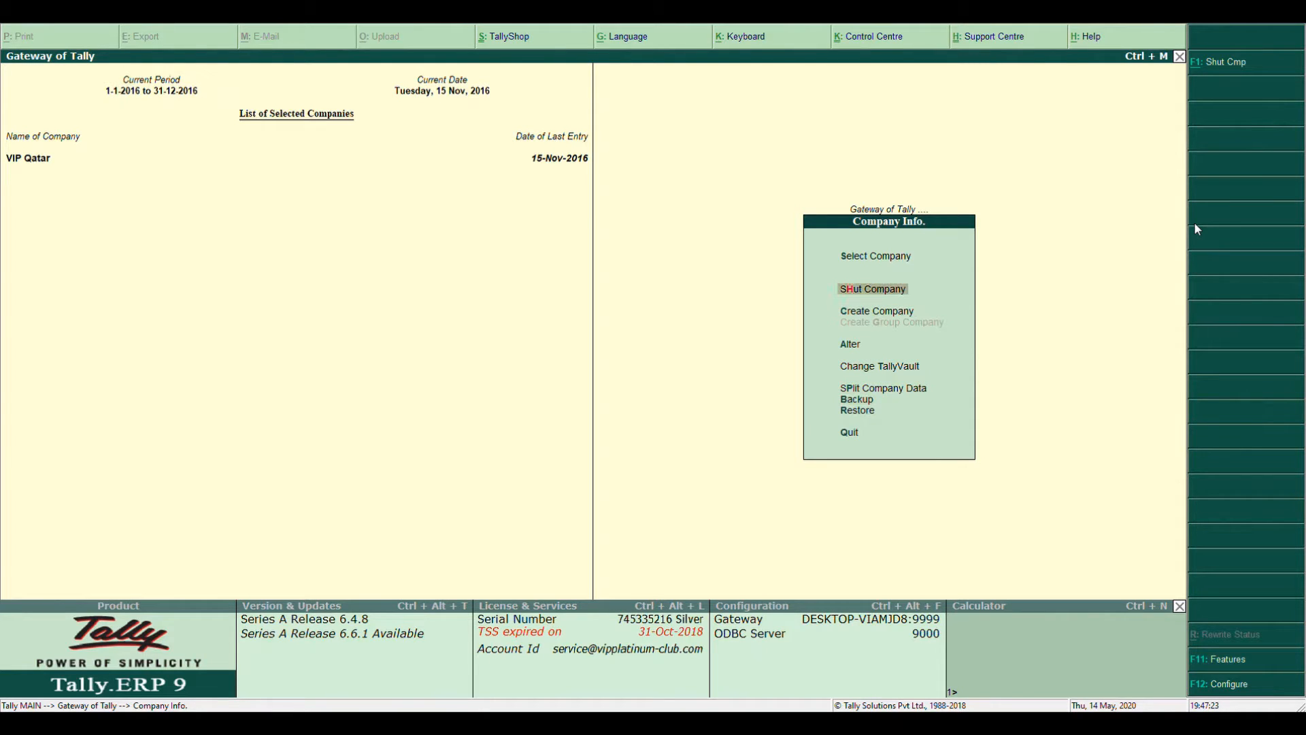
pyautogui.press('Down')
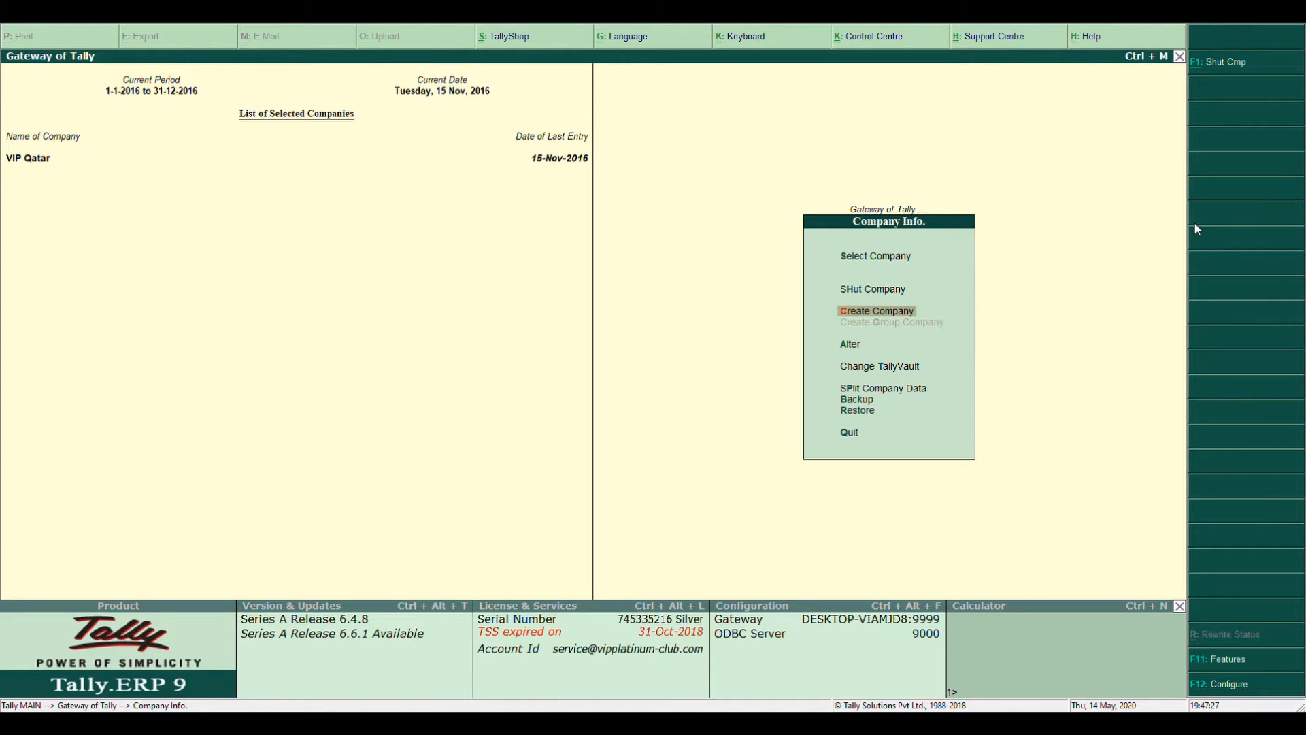
pyautogui.press('Return')
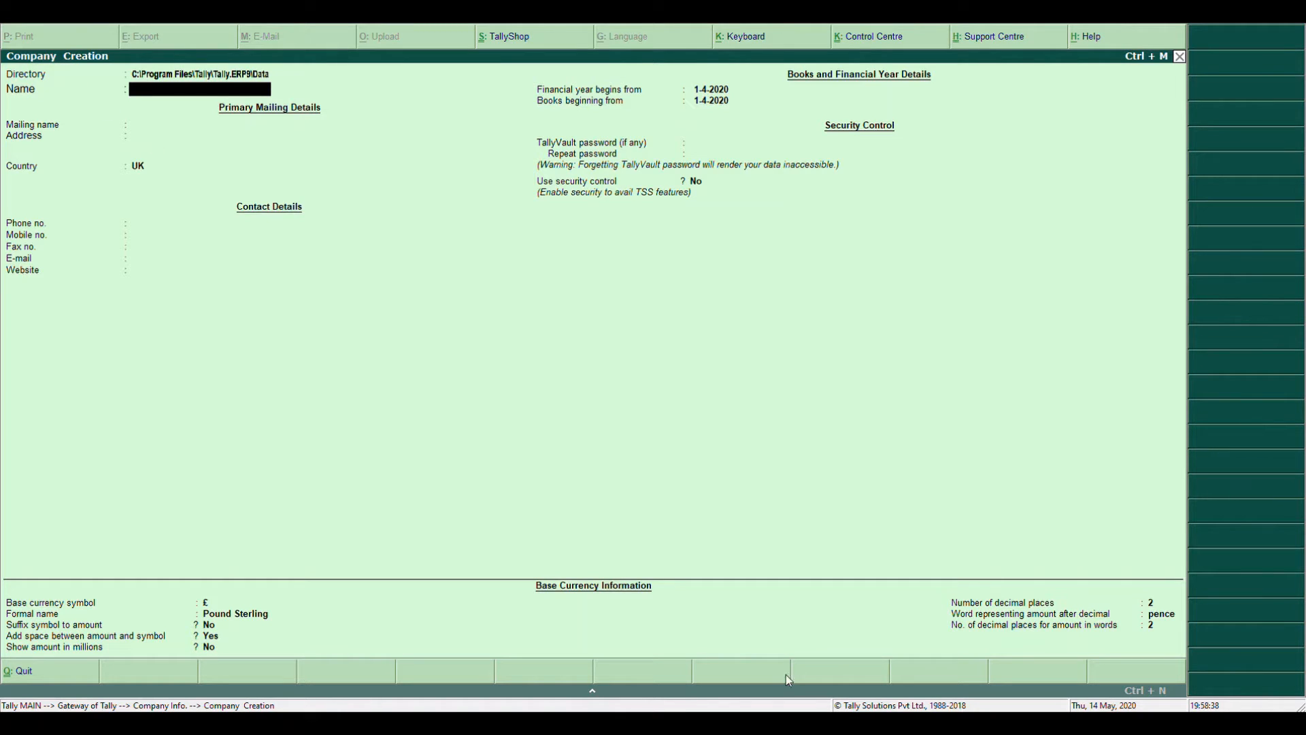
# Keep the default Tally data directory and start entering ABC Limited as the company name
pyautogui.press('BackSpace')
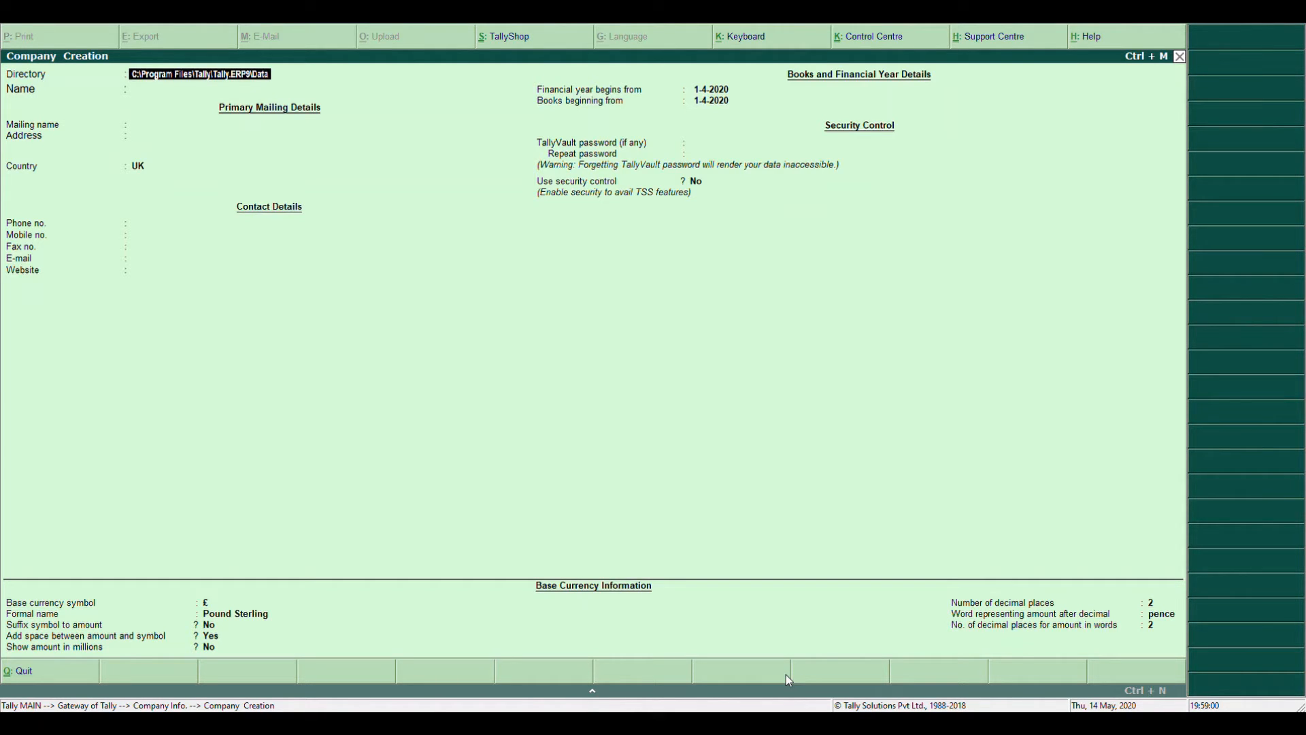
pyautogui.press('Delete')
pyautogui.press('Delete')
pyautogui.press('Delete')
pyautogui.press('Delete')
pyautogui.press('Delete')
pyautogui.press('Delete')
pyautogui.press('Delete')
pyautogui.press('Delete')
pyautogui.press('Delete')
pyautogui.press('Delete')
pyautogui.press('Delete')
pyautogui.press('Delete')
pyautogui.press('Delete')
pyautogui.press('Delete')
pyautogui.press('Delete')
pyautogui.press('Delete')
pyautogui.press('Delete')
pyautogui.press('Delete')
pyautogui.press('Delete')
pyautogui.press('Delete')
pyautogui.write('es')
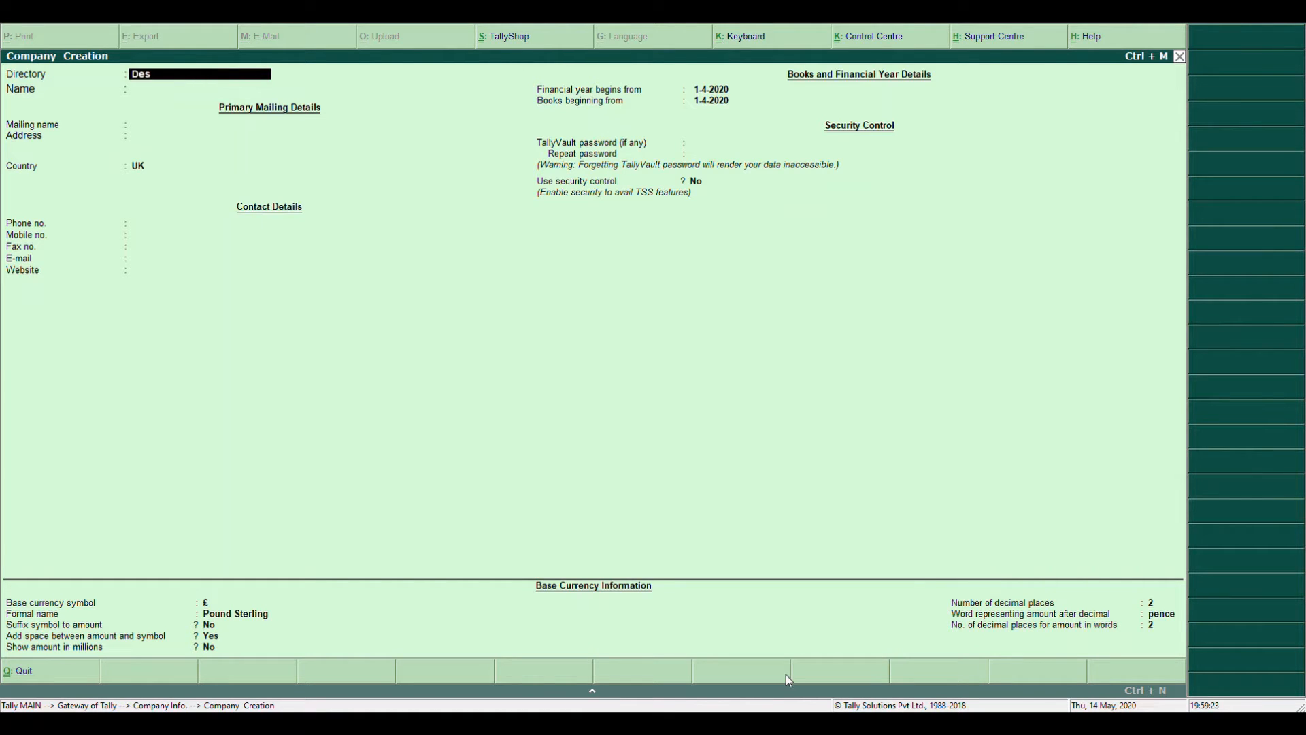
pyautogui.write('ktop\\Tally')
pyautogui.press('Return')
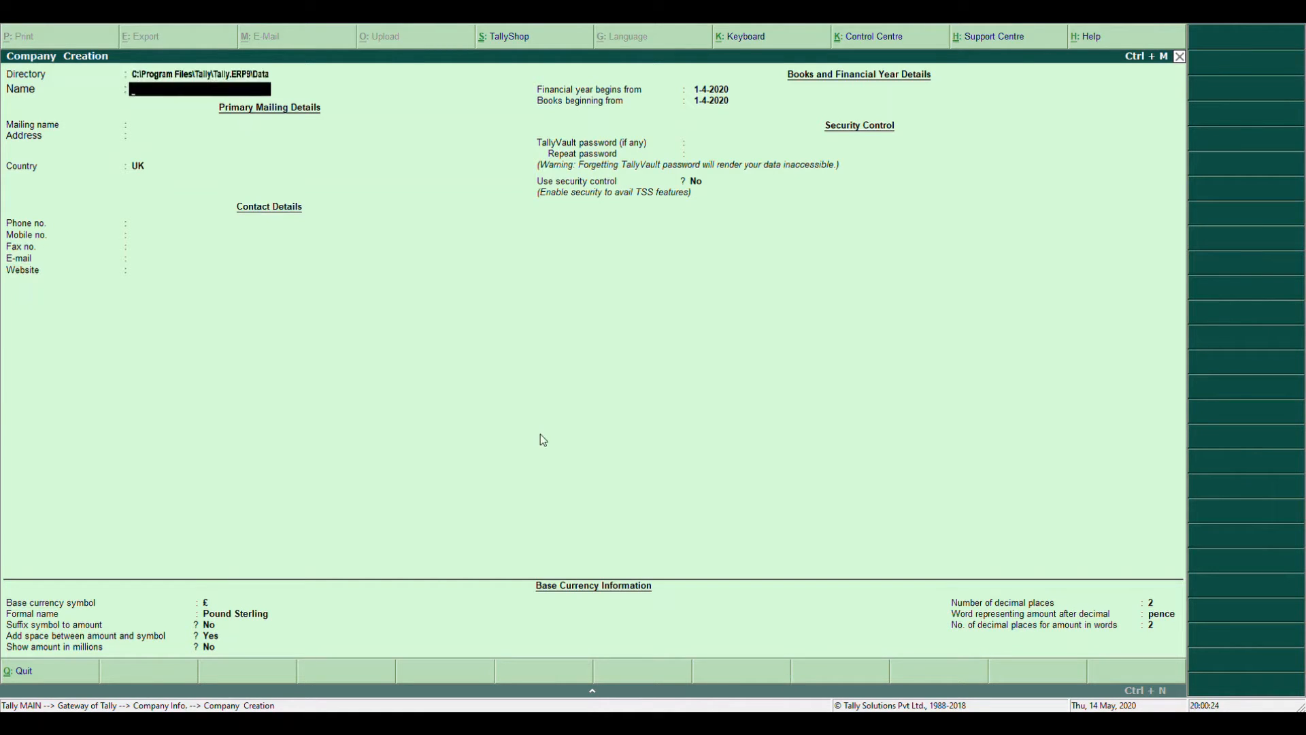
pyautogui.write('ABC')
pyautogui.write(' Liit')
pyautogui.write('mited')
# Confirm ABC Limited as name and mailing name, with address Cochin, country India, state Kerala
pyautogui.press('Return')
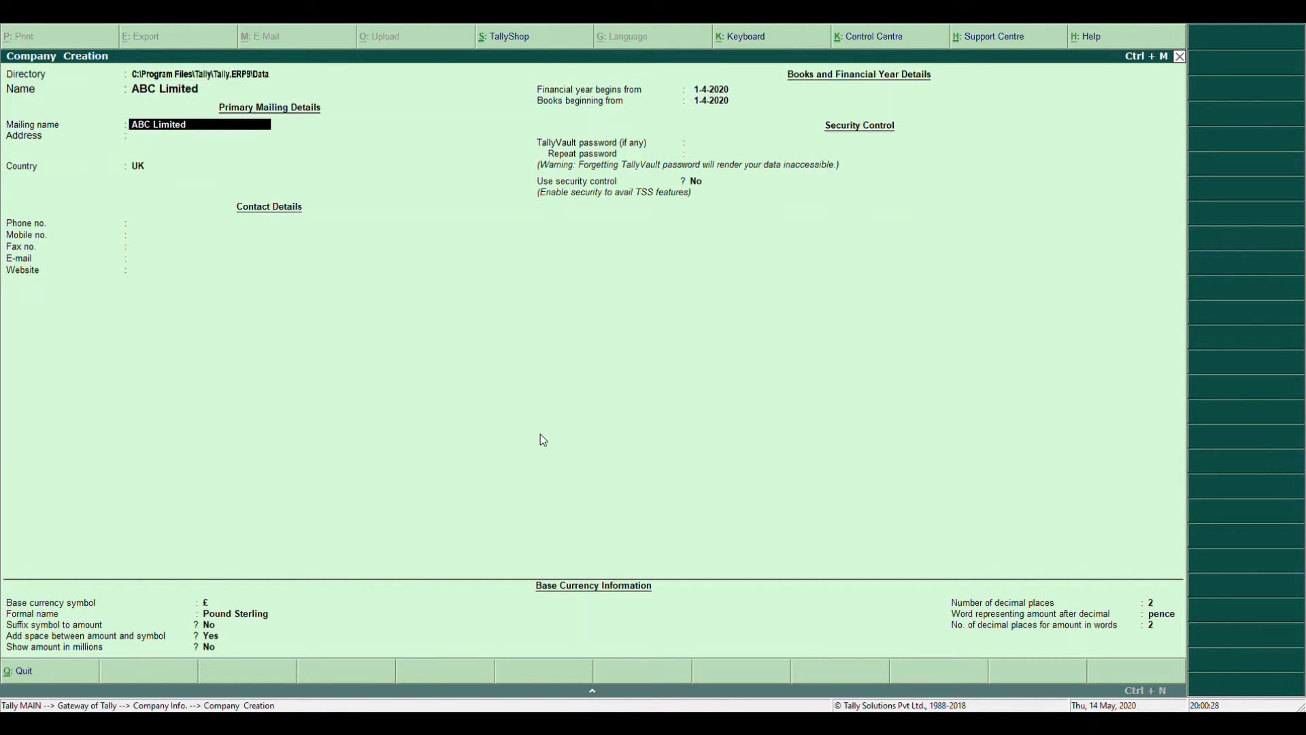
pyautogui.press('Return')
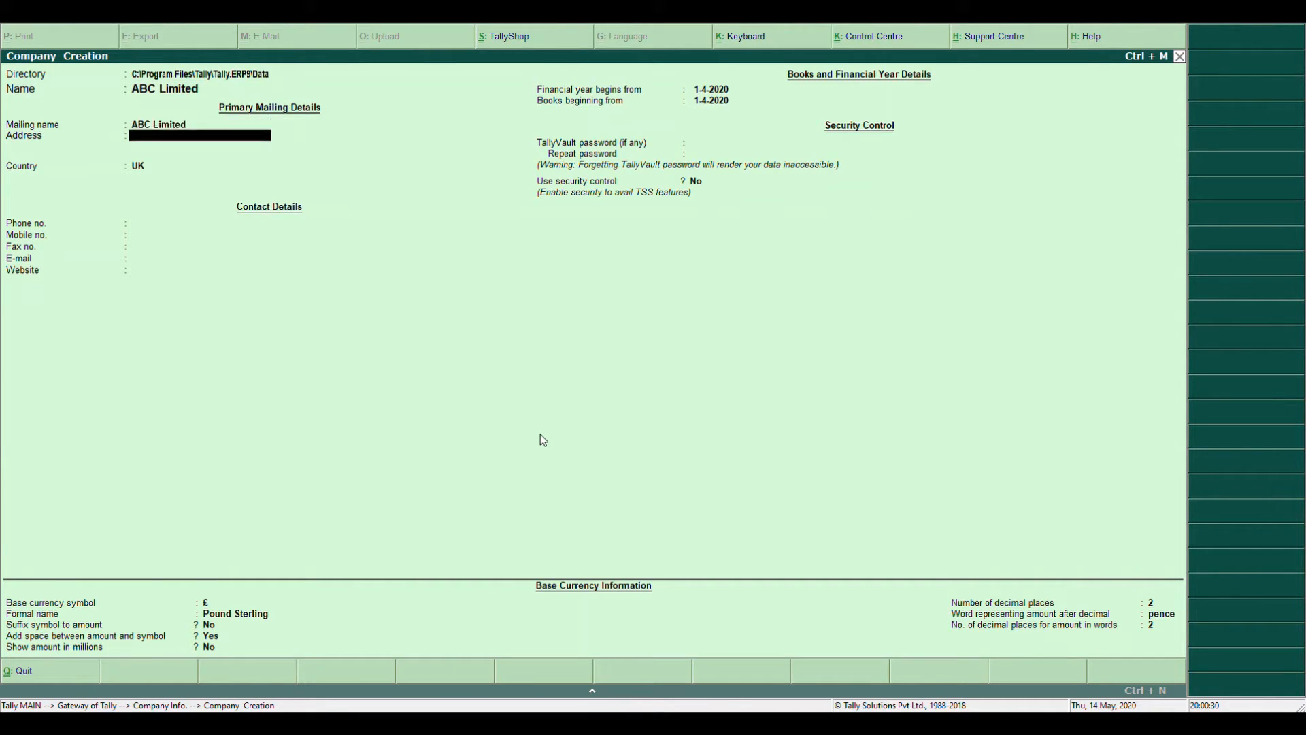
pyautogui.write('Cochin')
pyautogui.press('Return')
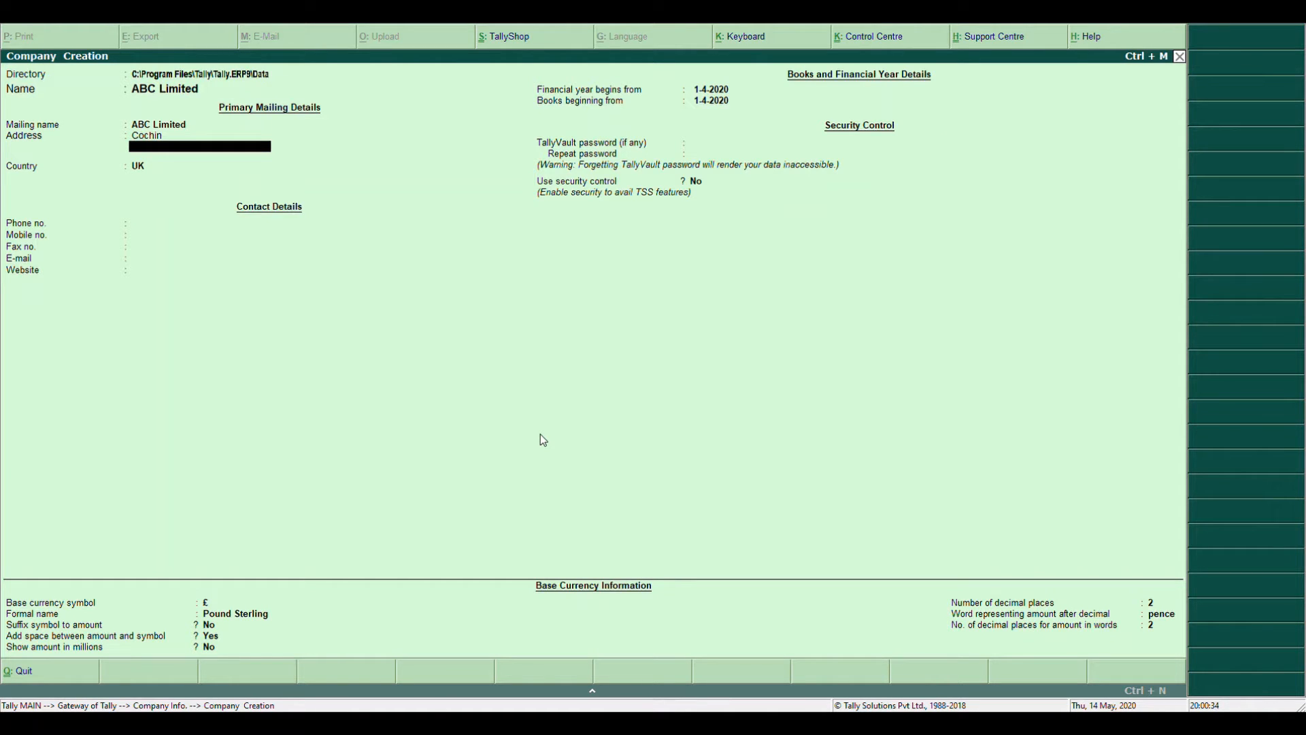
pyautogui.press('Return')
pyautogui.write('India')
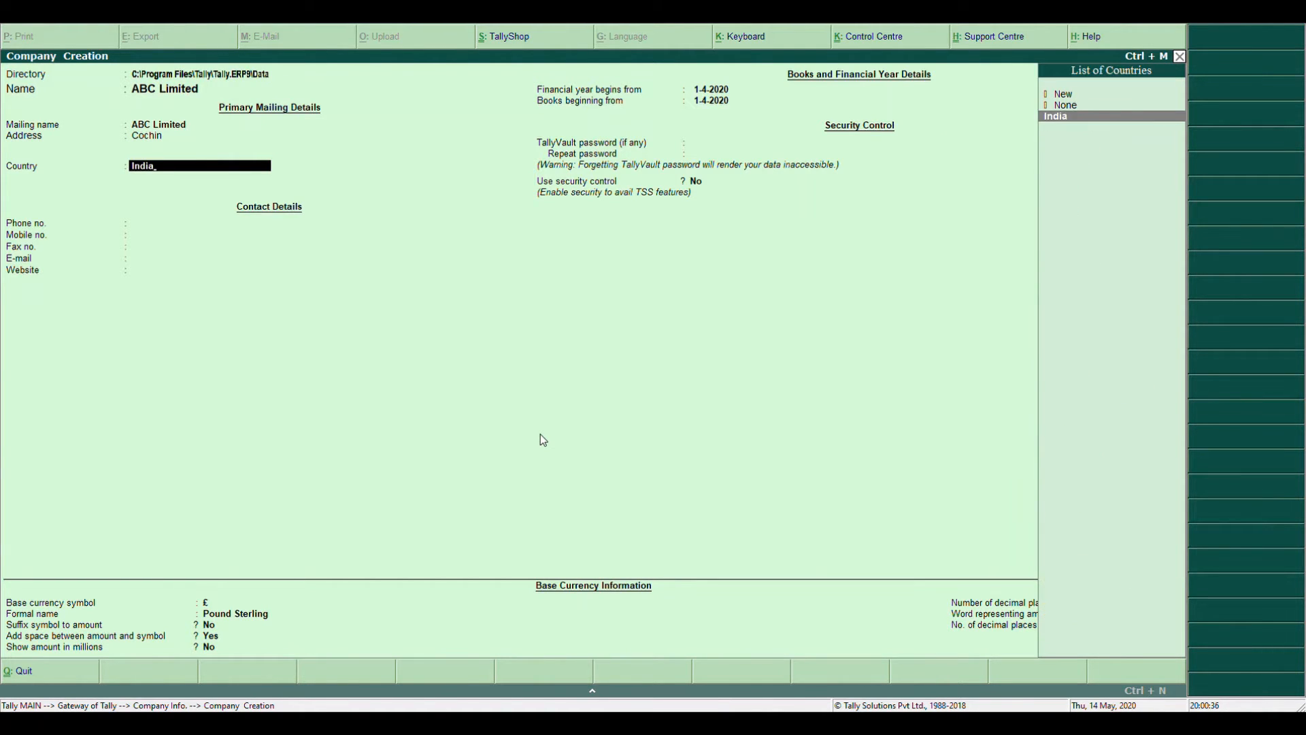
pyautogui.press('Return')
pyautogui.write('Keral')
pyautogui.press('Return')
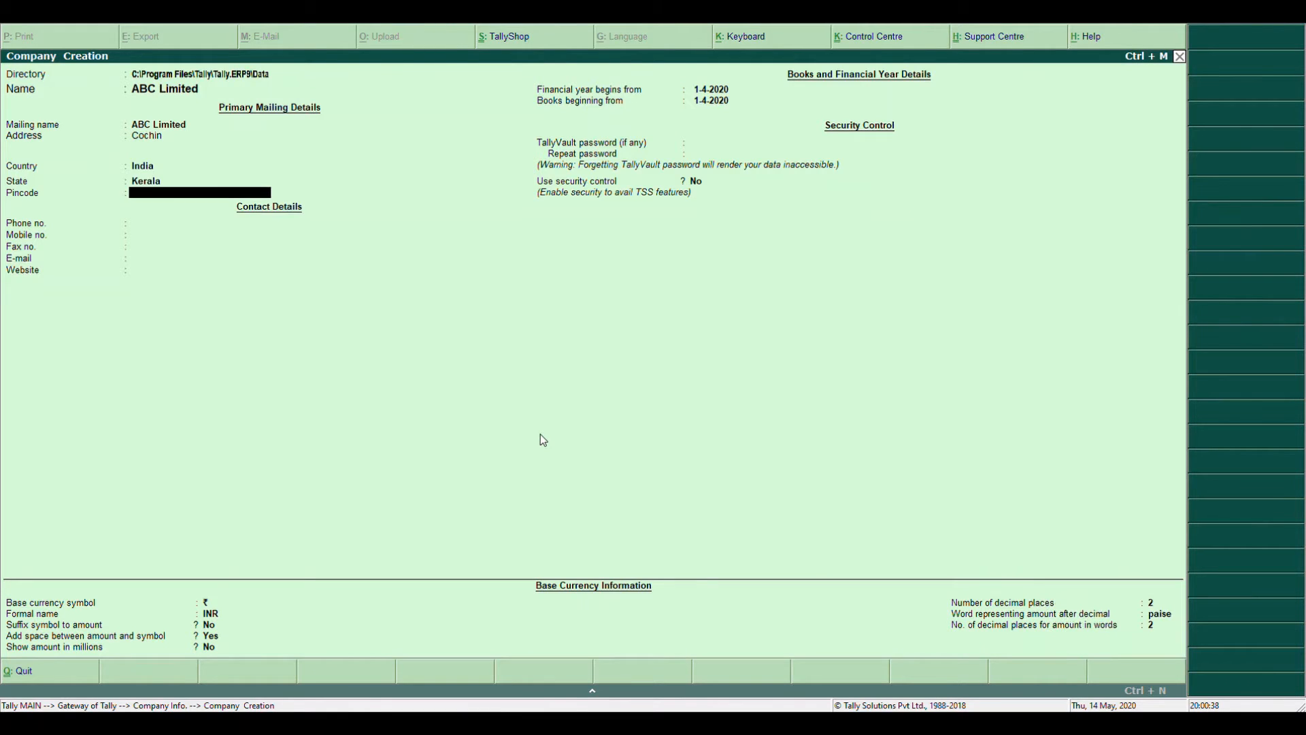
pyautogui.press('Return')
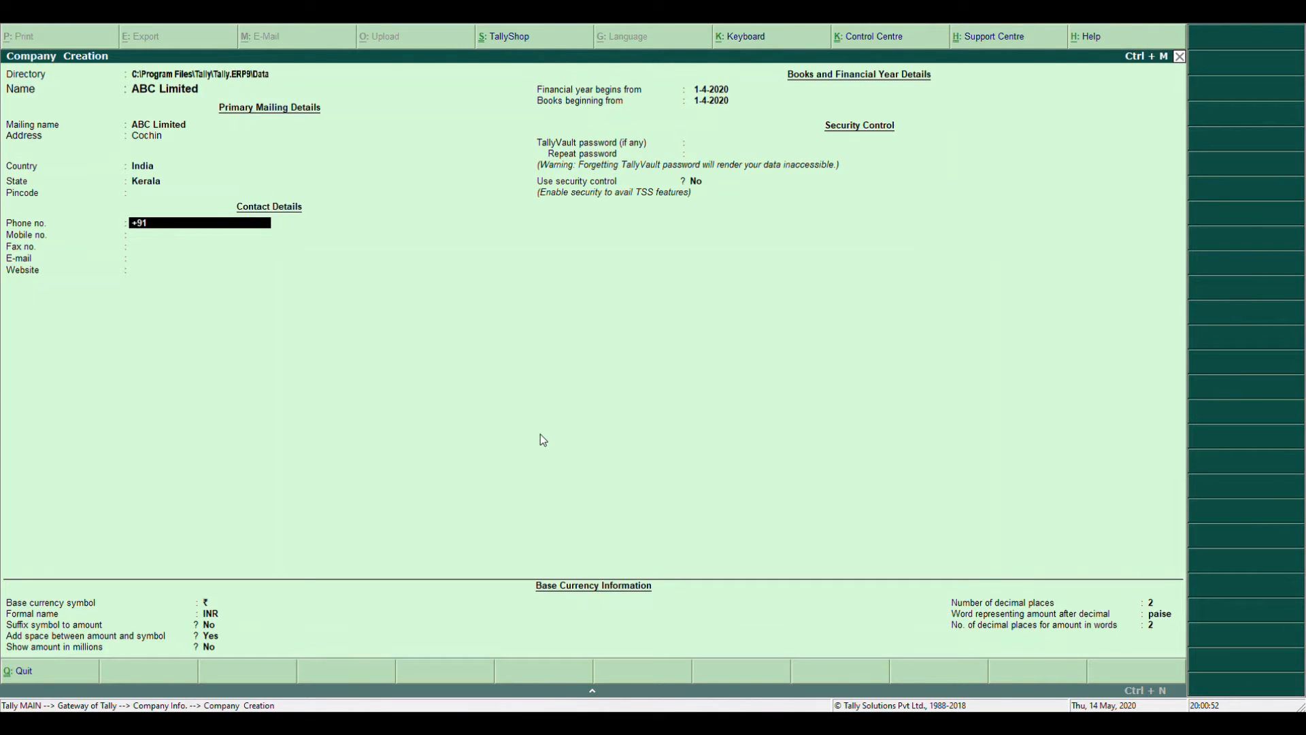
pyautogui.write('48000000000')
pyautogui.press('Return')
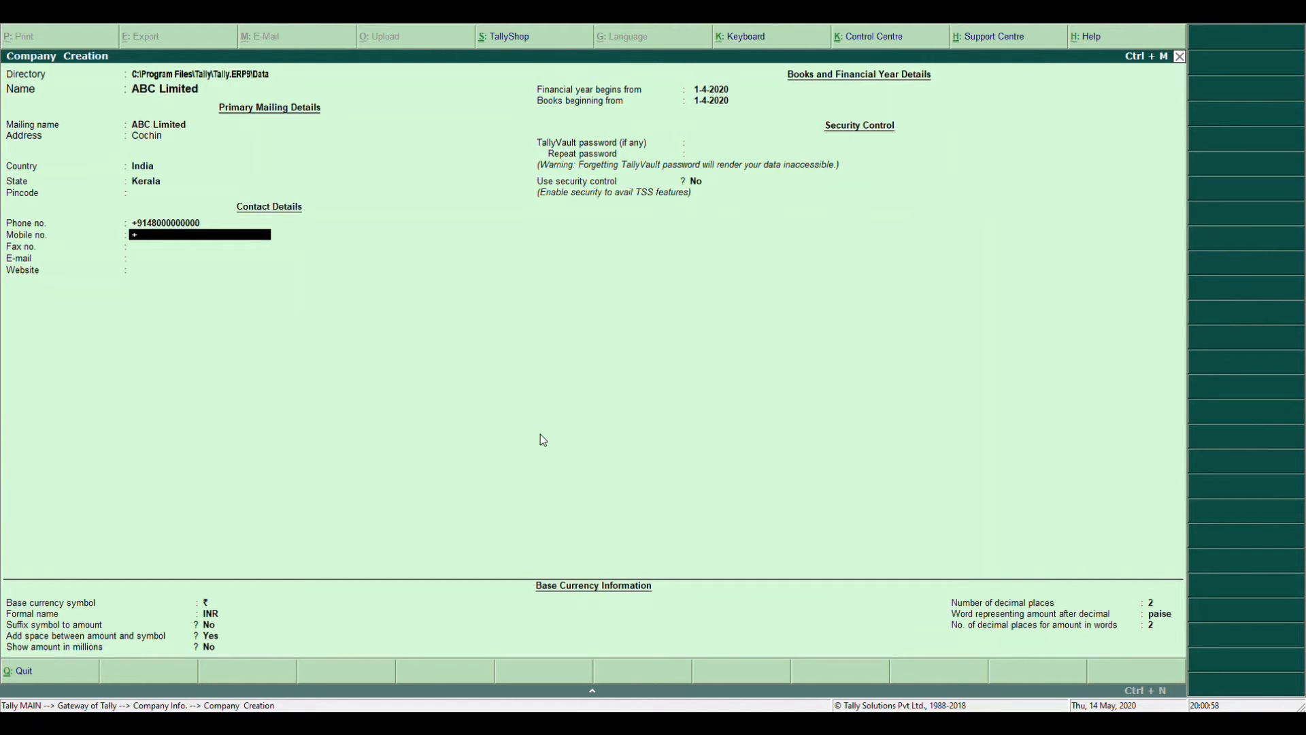
pyautogui.press('Return')
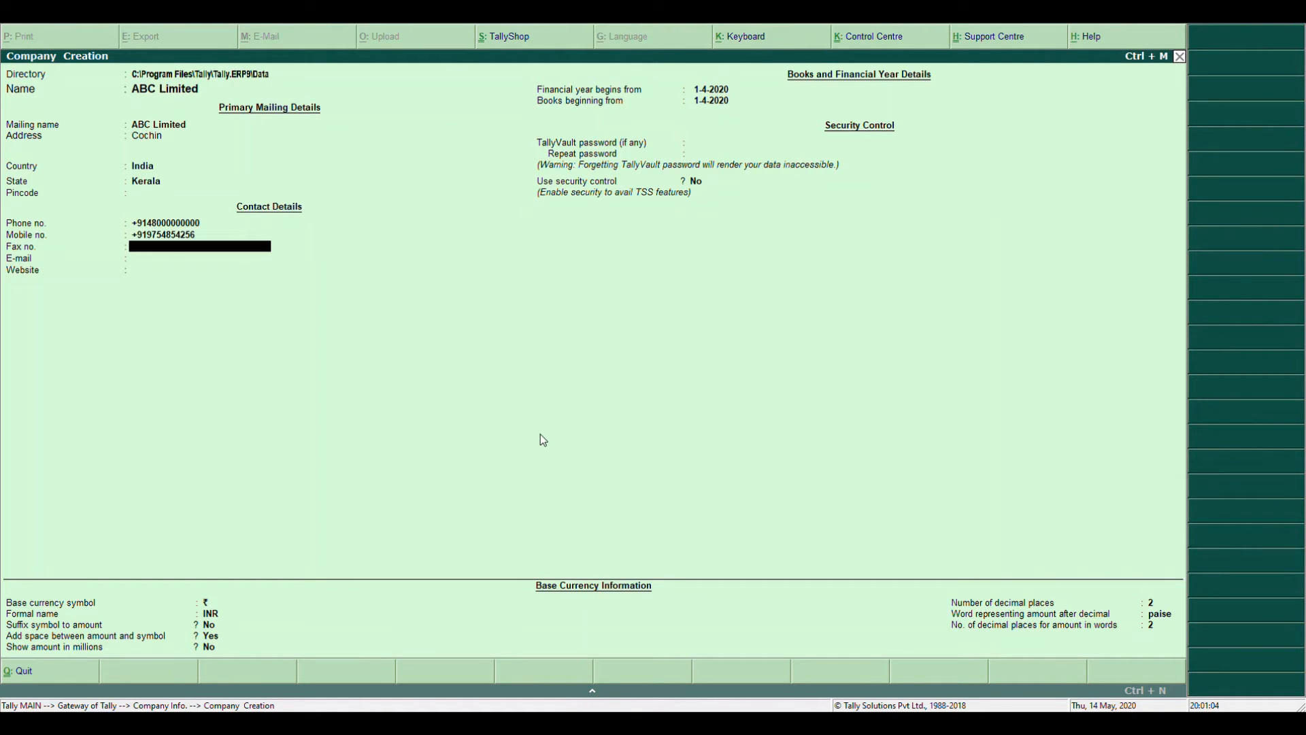
pyautogui.write('+9148412345678')
pyautogui.press('Return')
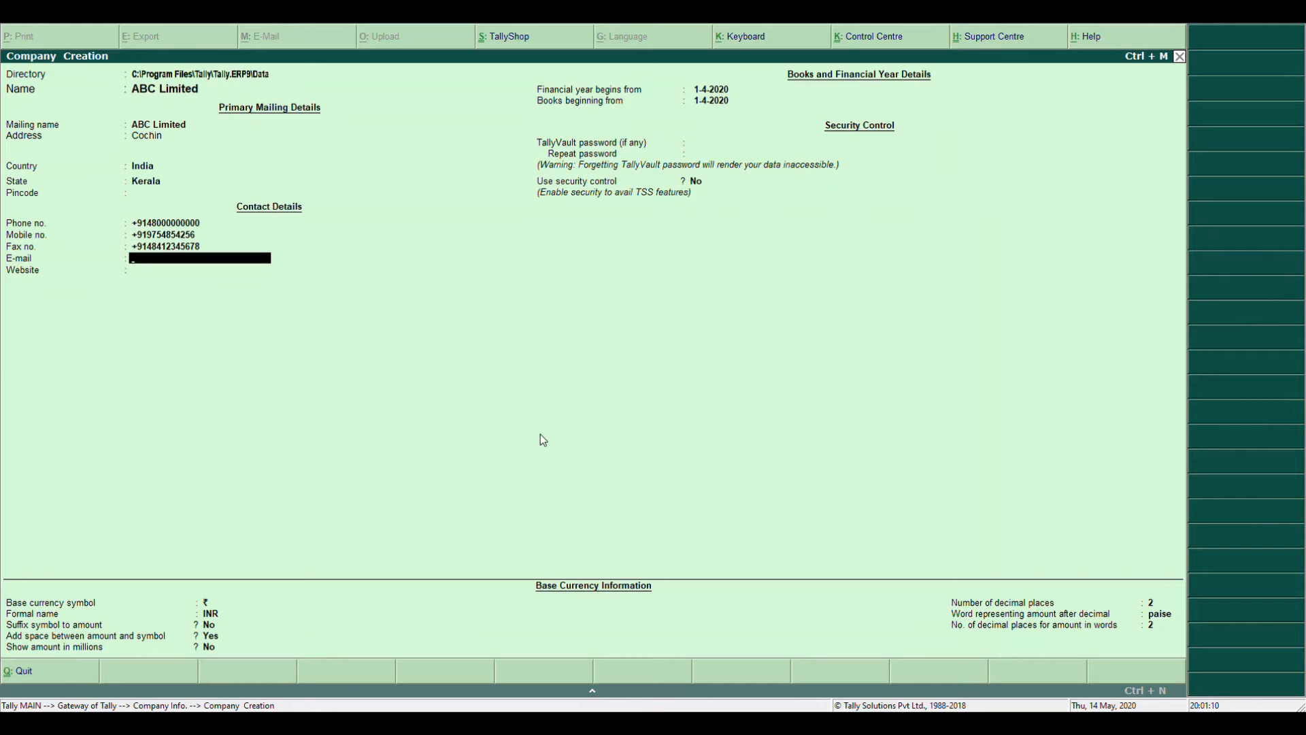
pyautogui.press('Return')
pyautogui.write('www.')
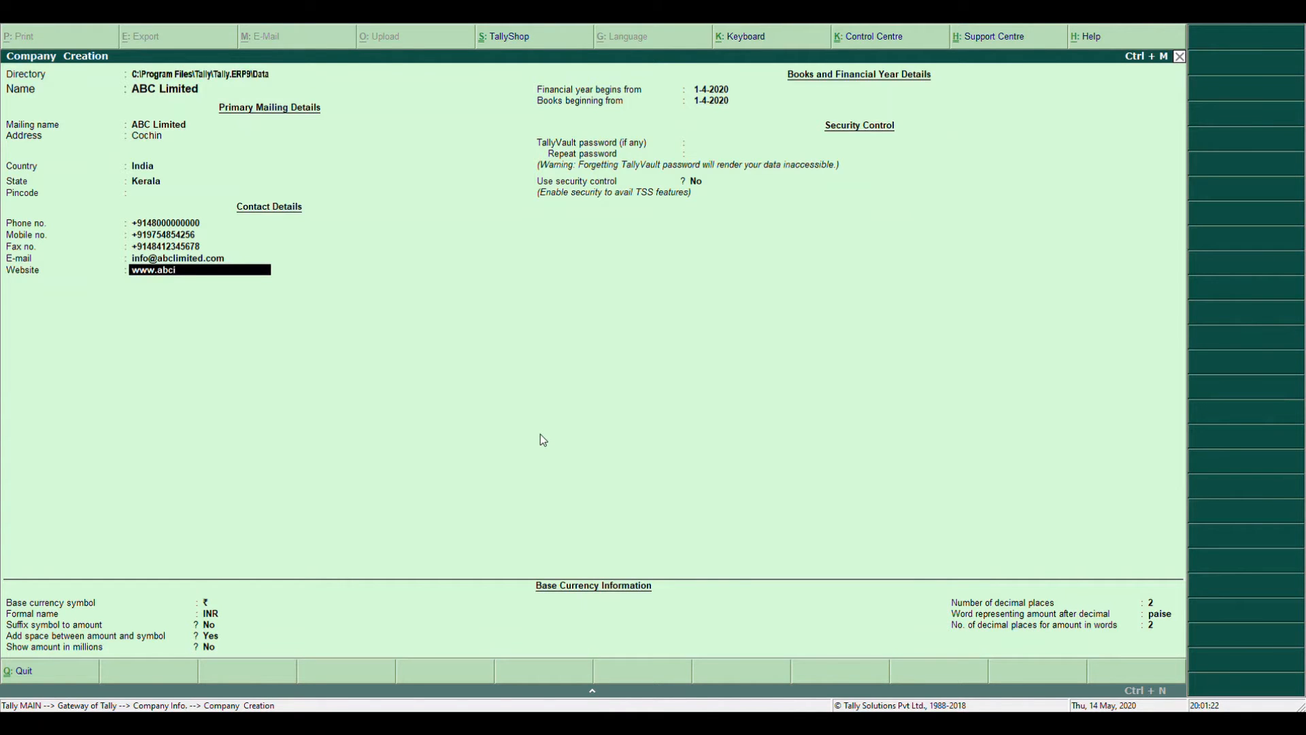
pyautogui.write('abclimited.com')
pyautogui.press('Return')
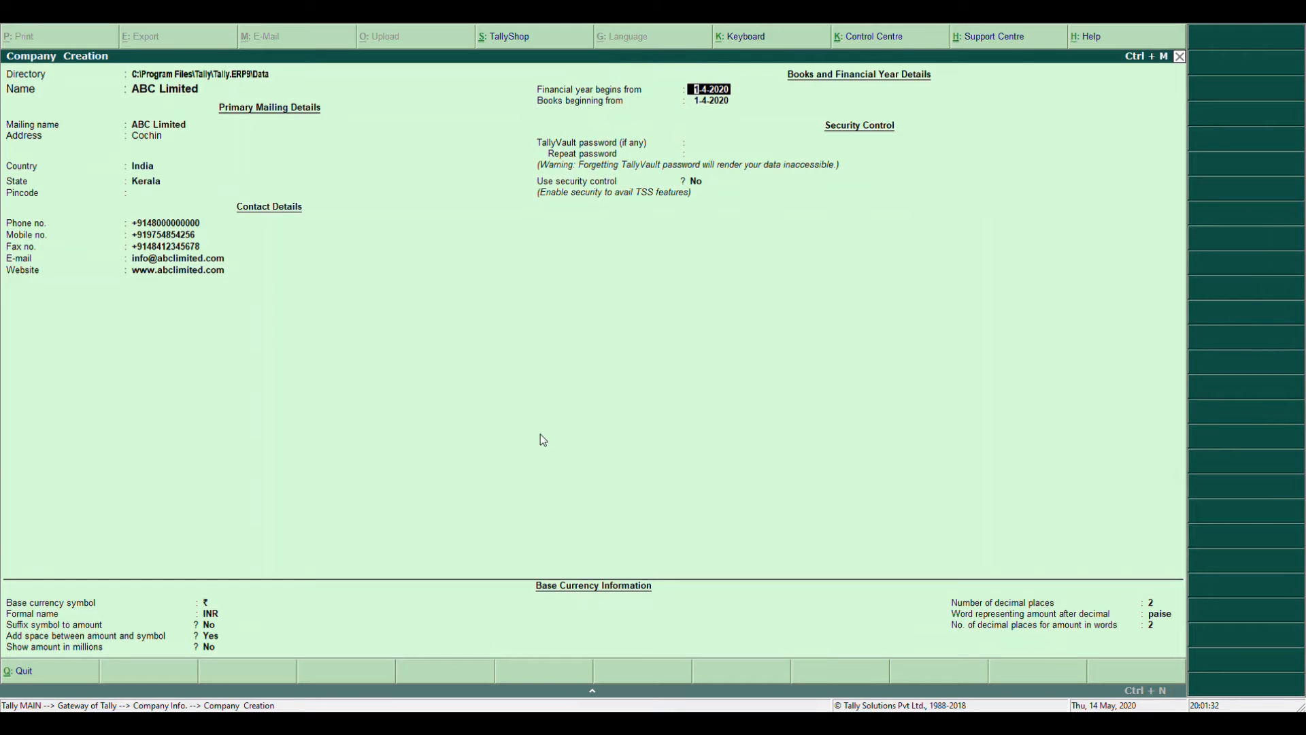
# Keep the 1-4-2020 financial year start and set books beginning from 1-8-2020
pyautogui.press('Return')
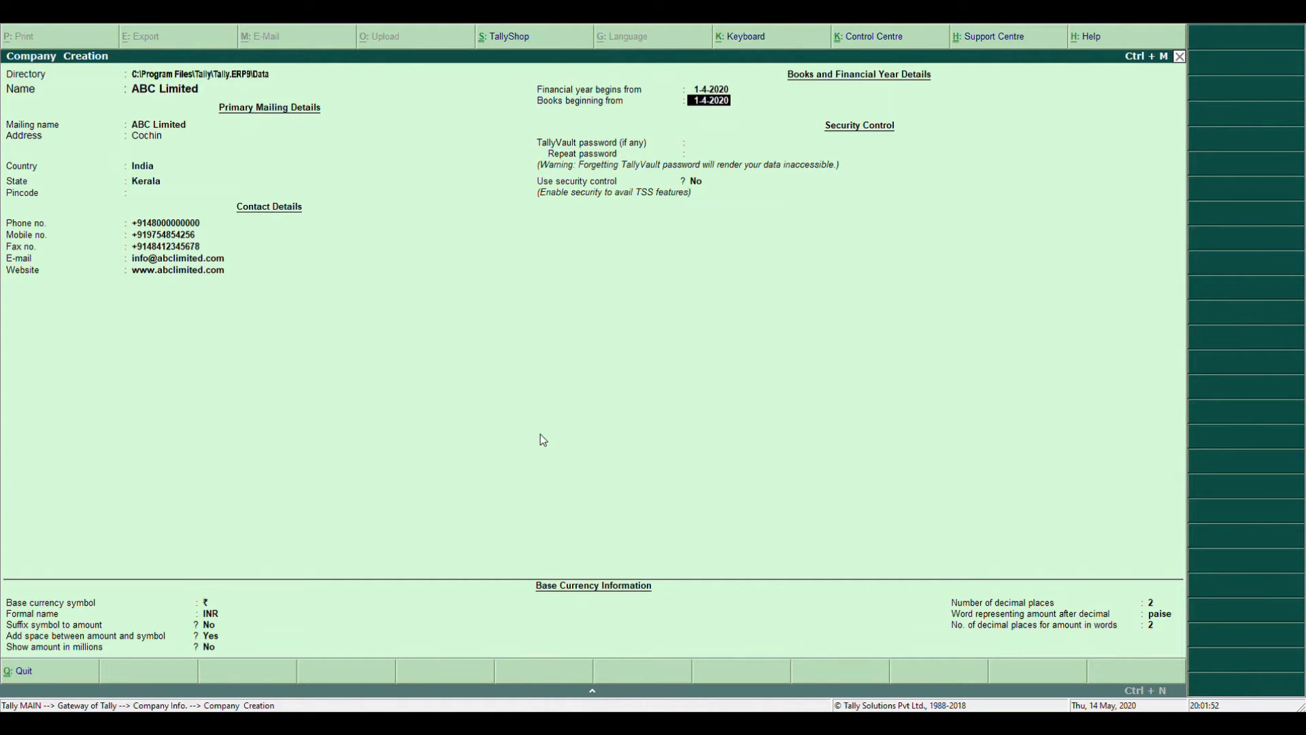
pyautogui.press('Up')
pyautogui.press('Down')
pyautogui.write('1.8.20')
pyautogui.press('Return')
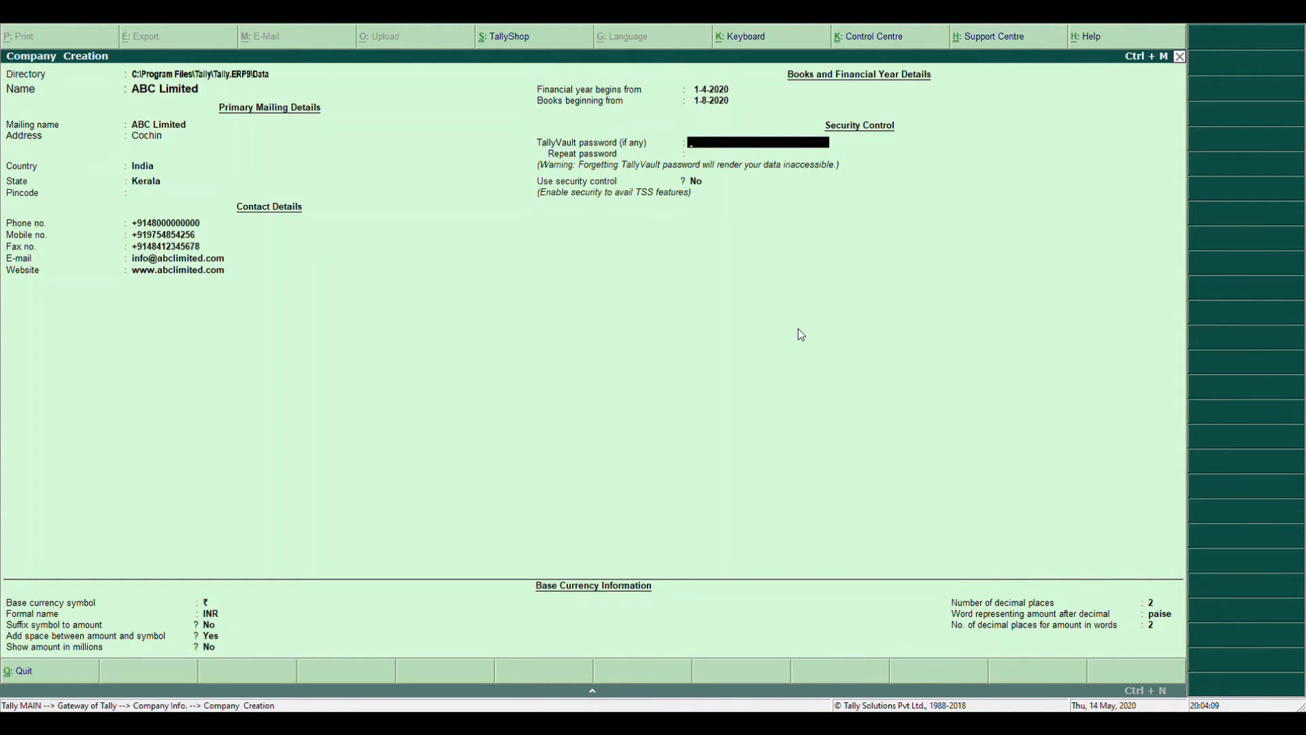
pyautogui.write('***')
pyautogui.press('Return')
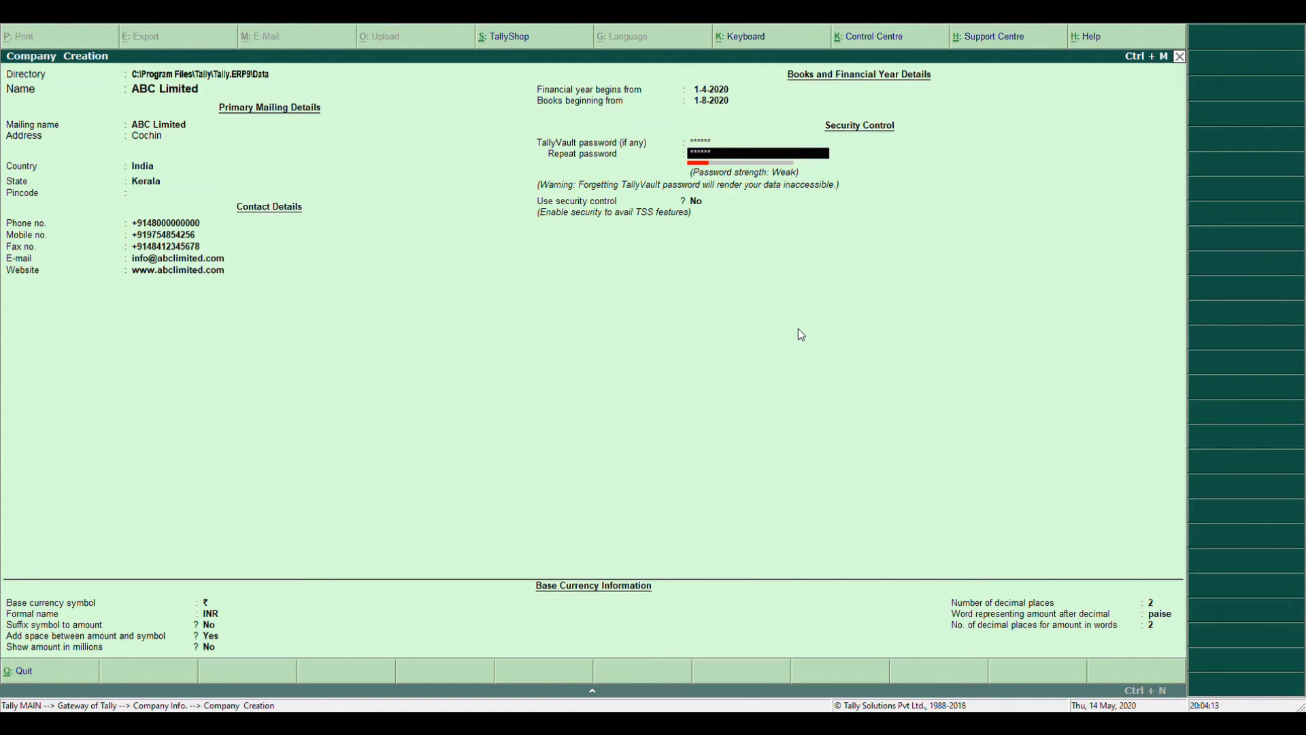
pyautogui.press('Return')
pyautogui.press('Up')
pyautogui.press('Up')
pyautogui.press('Return')
pyautogui.press('Up')
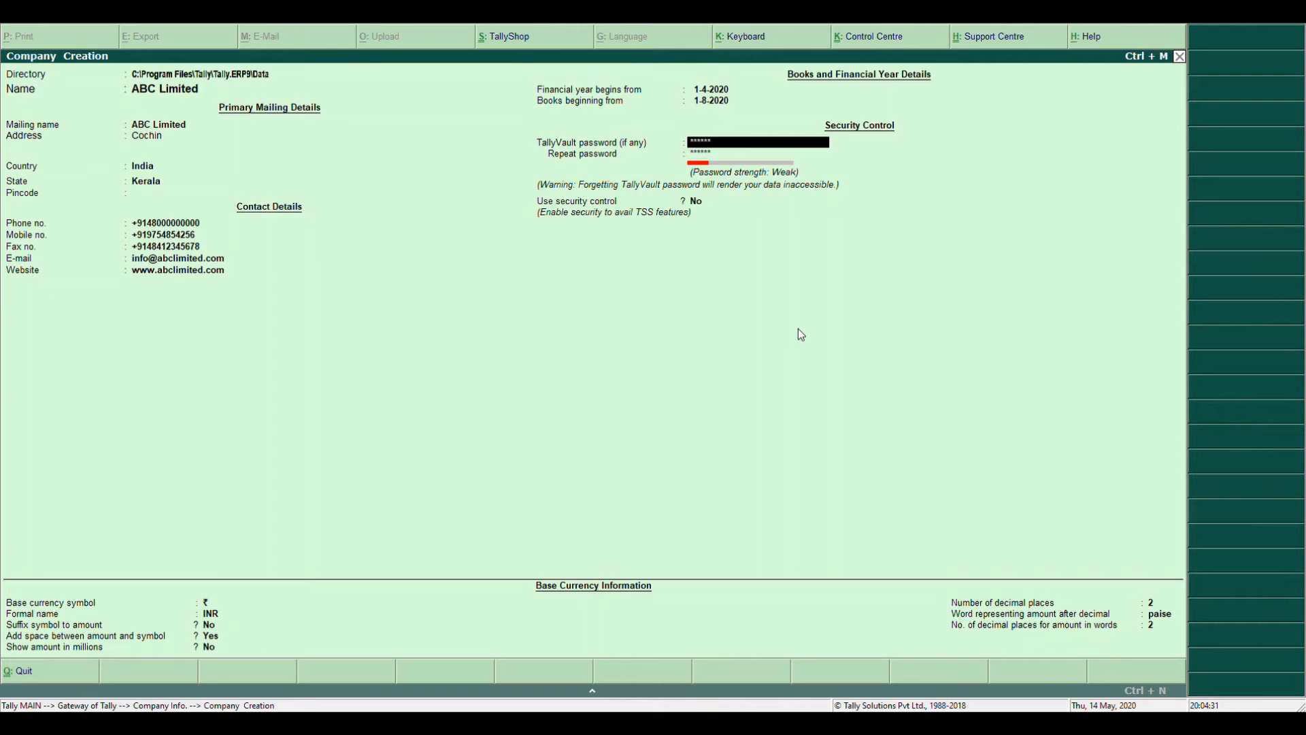
pyautogui.press('BackSpace')
pyautogui.press('BackSpace')
pyautogui.press('BackSpace')
pyautogui.press('BackSpace')
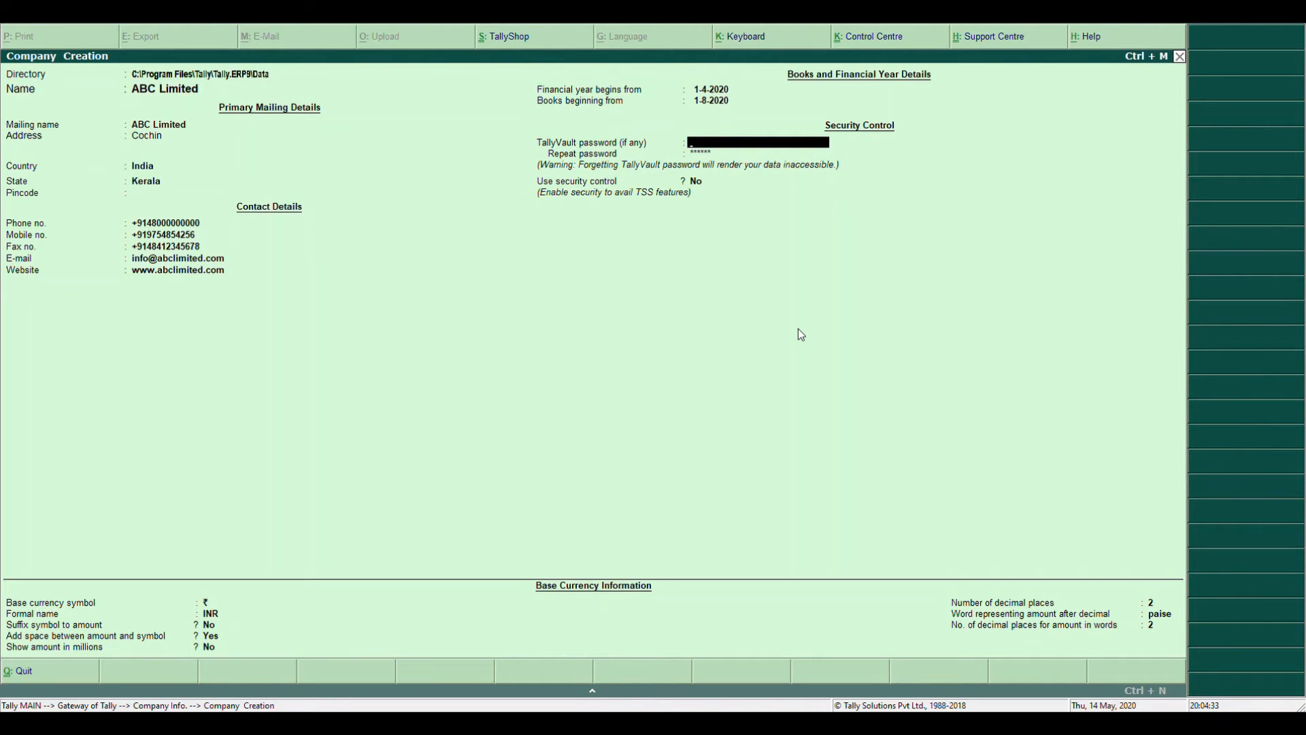
pyautogui.press('Return')
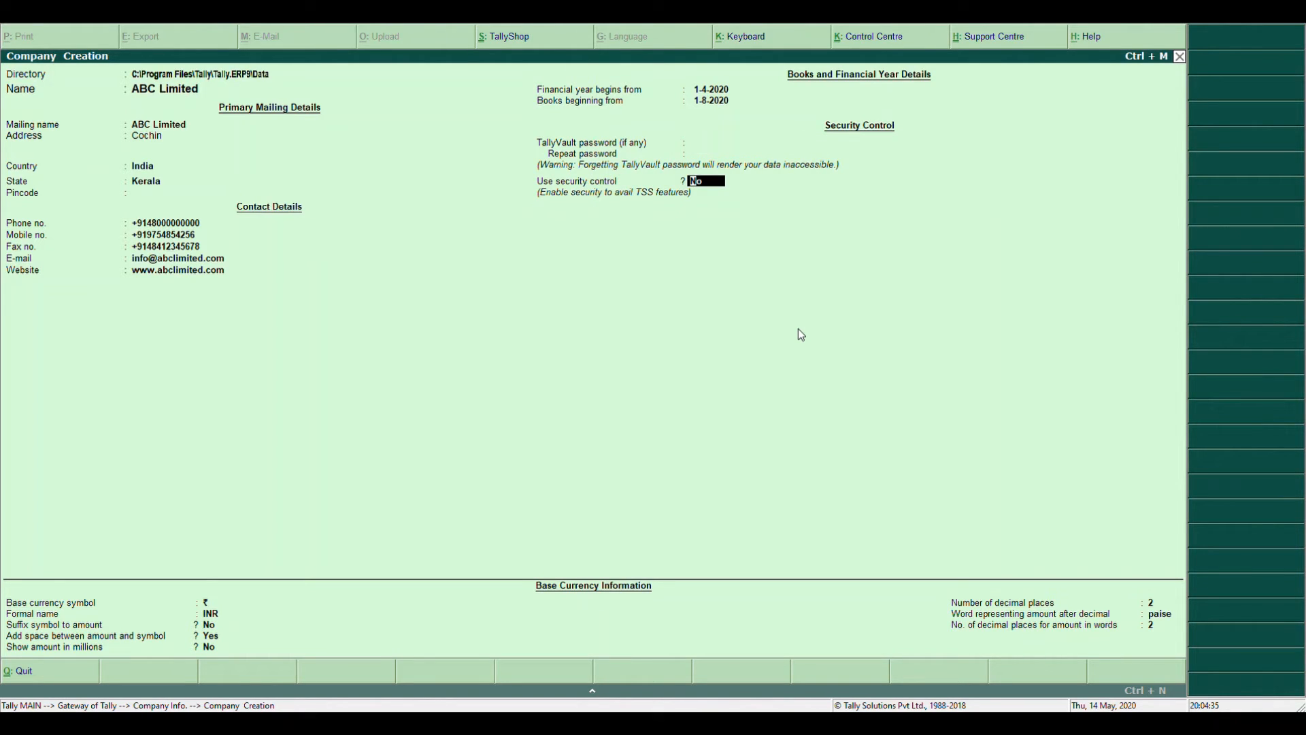
pyautogui.write('yes')
pyautogui.press('Return')
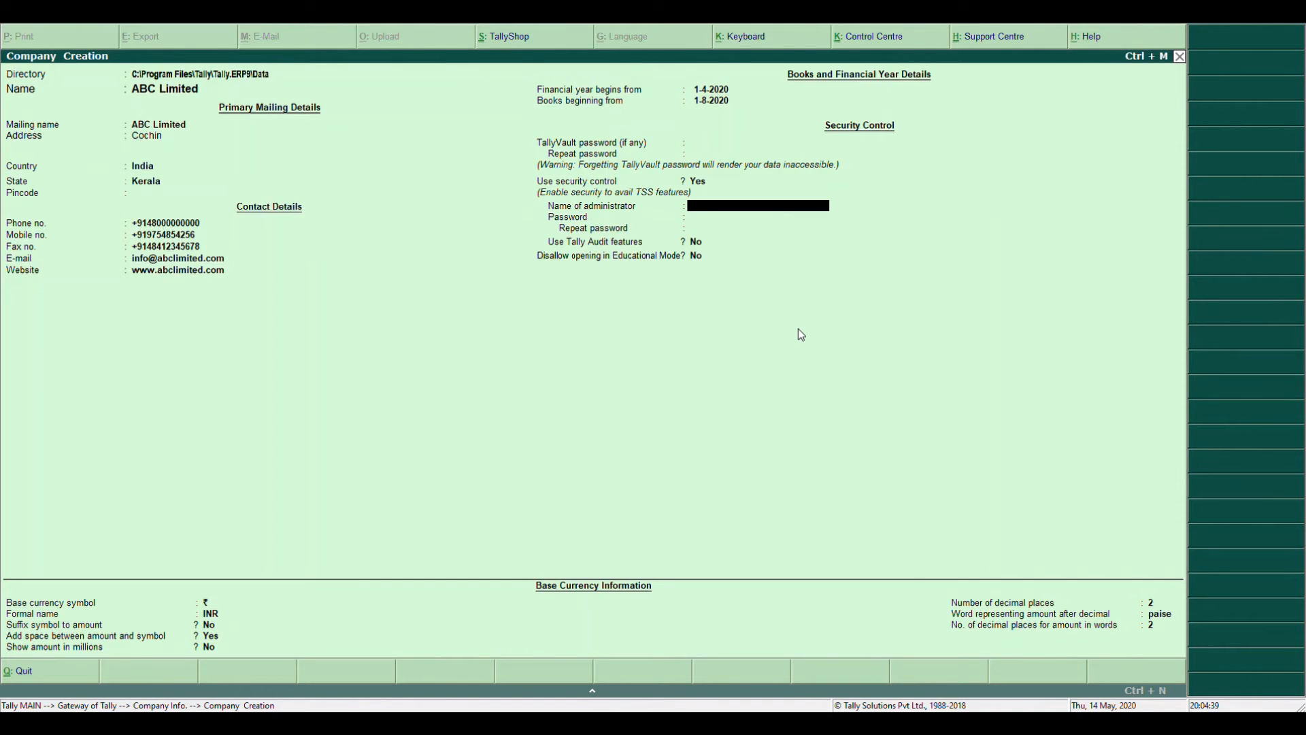
pyautogui.write('admin')
pyautogui.press('Return')
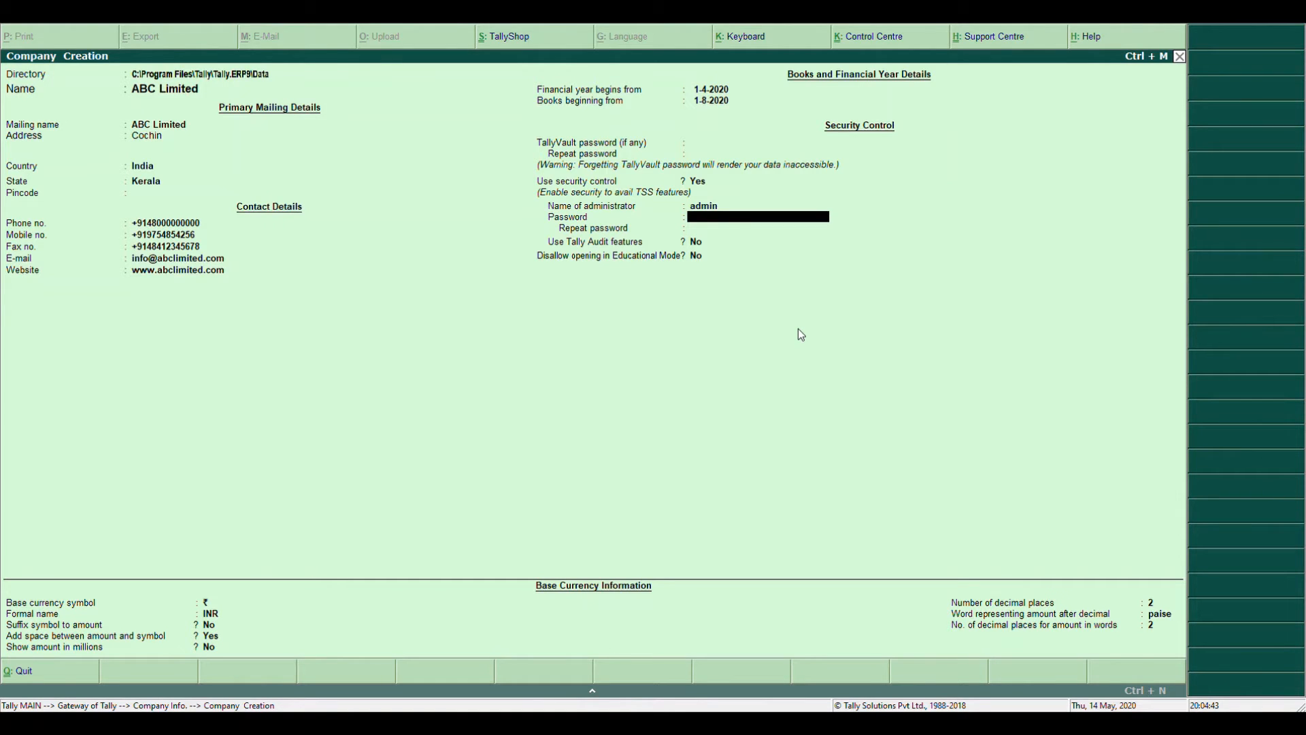
pyautogui.write('***')
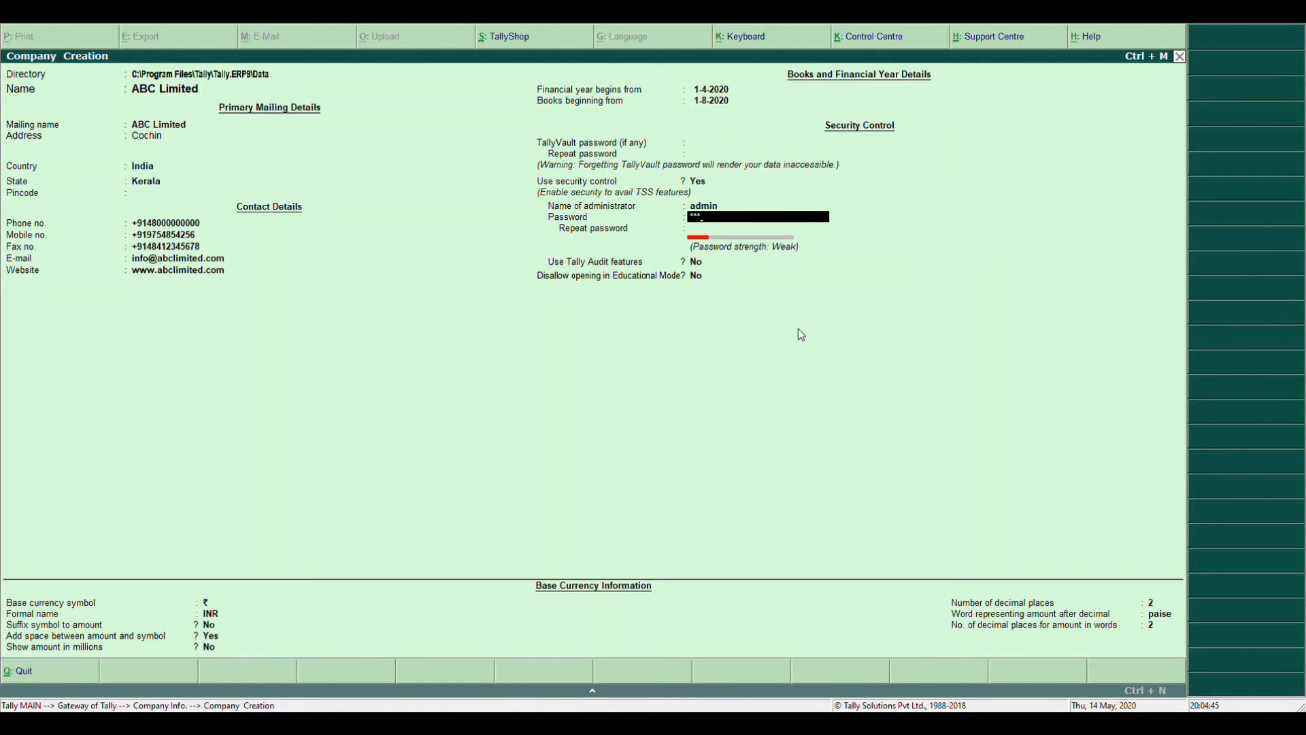
pyautogui.write('***')
pyautogui.press('Return')
pyautogui.write('*')
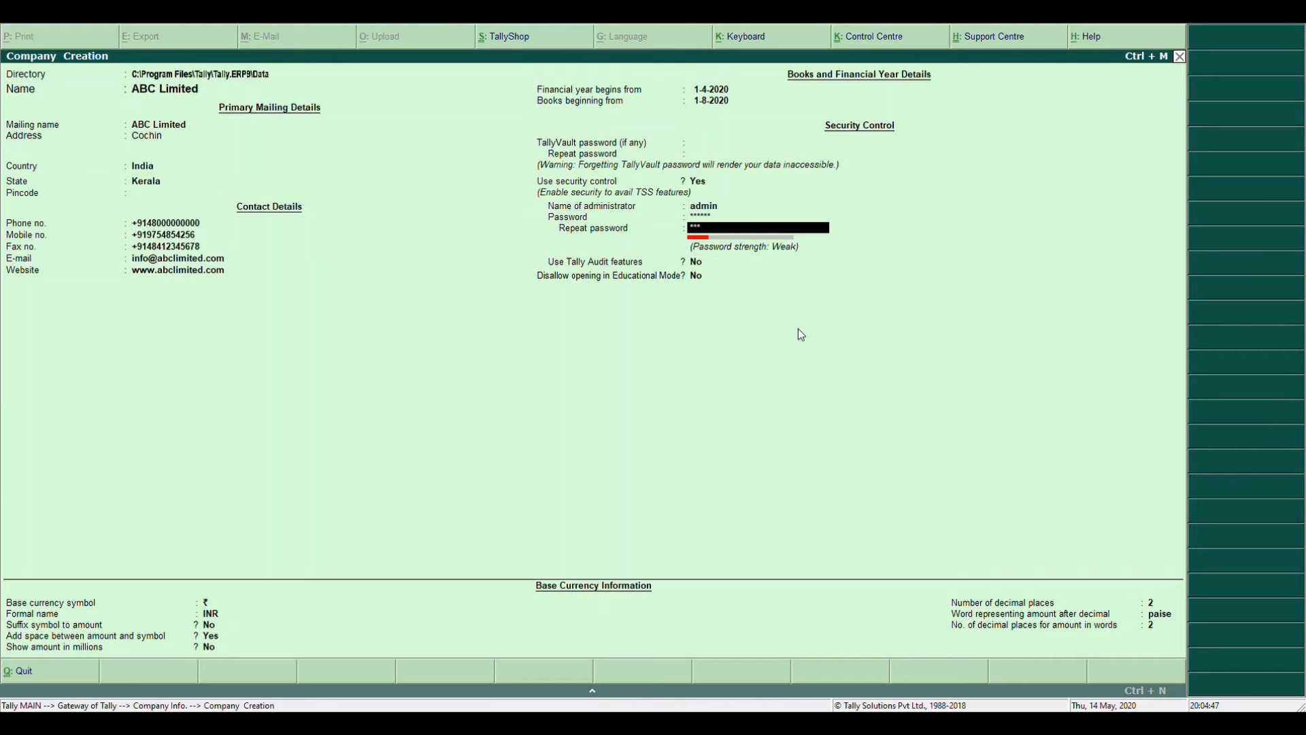
pyautogui.write('*****')
pyautogui.press('Return')
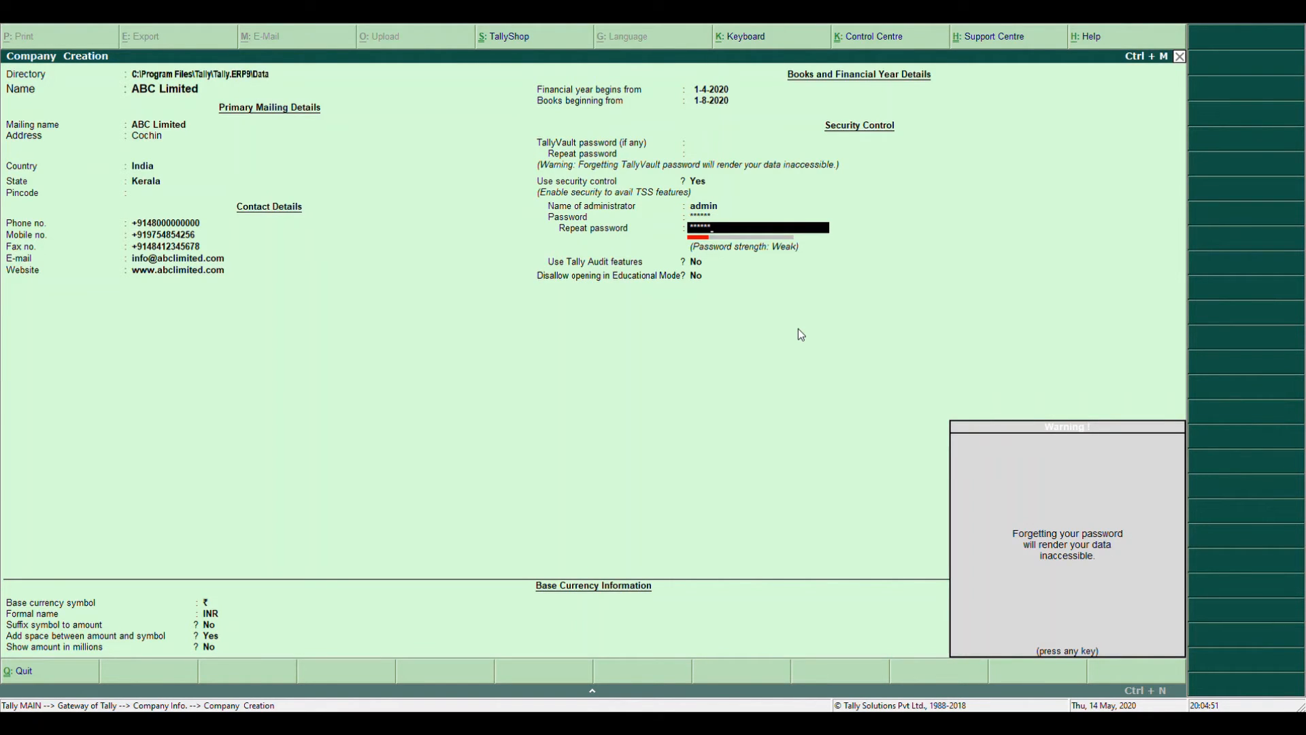
pyautogui.press('Return')
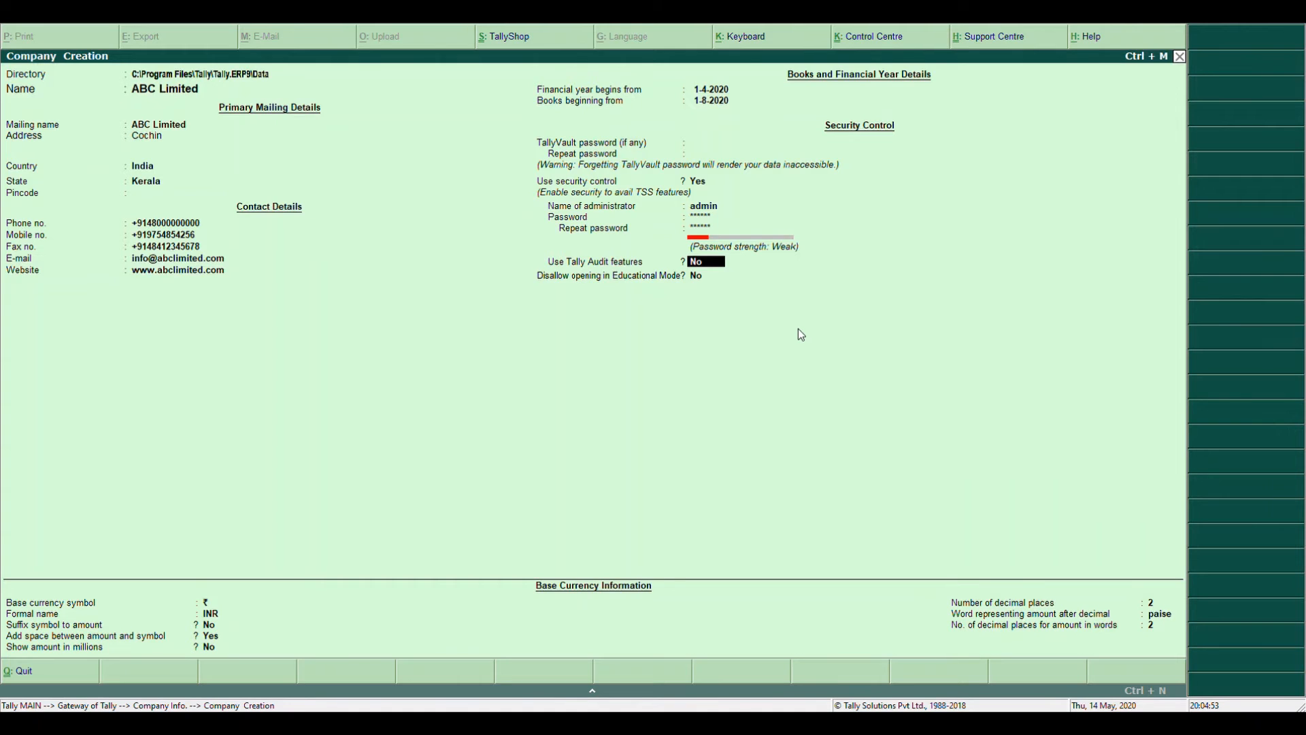
pyautogui.press('Up')
pyautogui.press('Up')
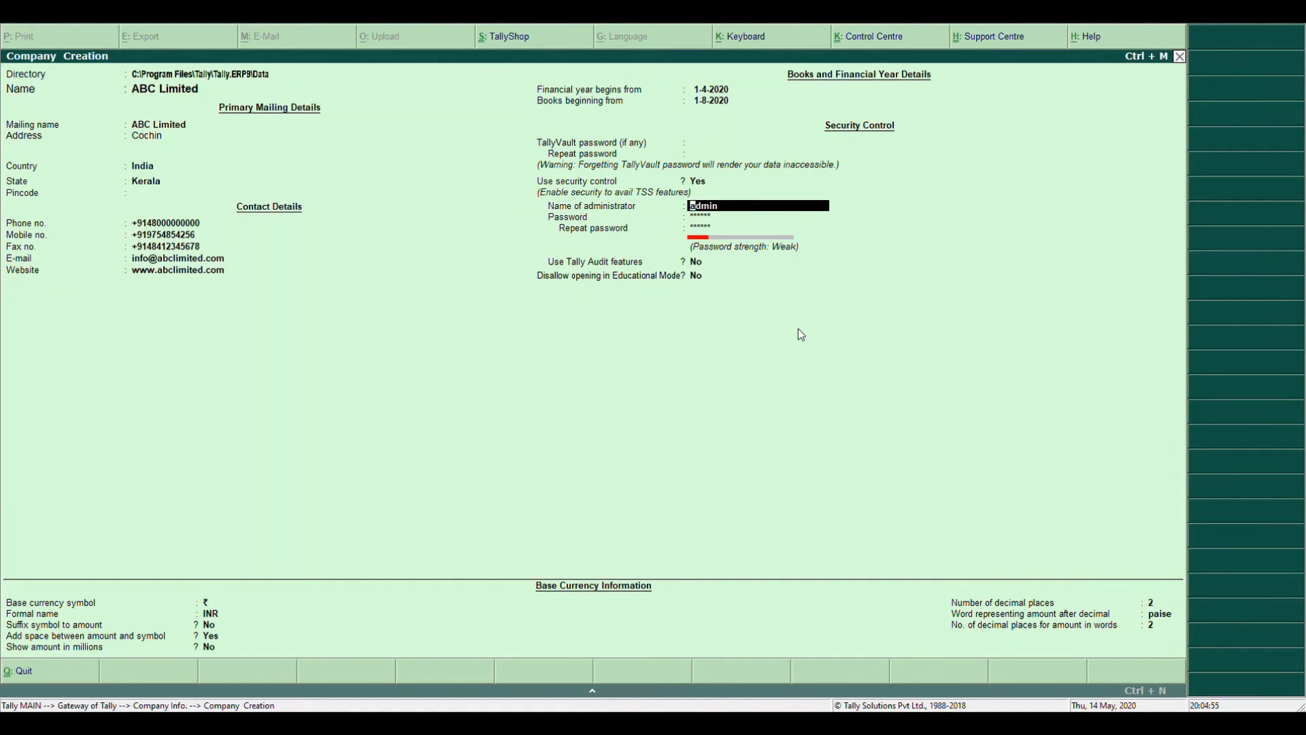
pyautogui.press('Up')
pyautogui.write('no')
pyautogui.press('Return')
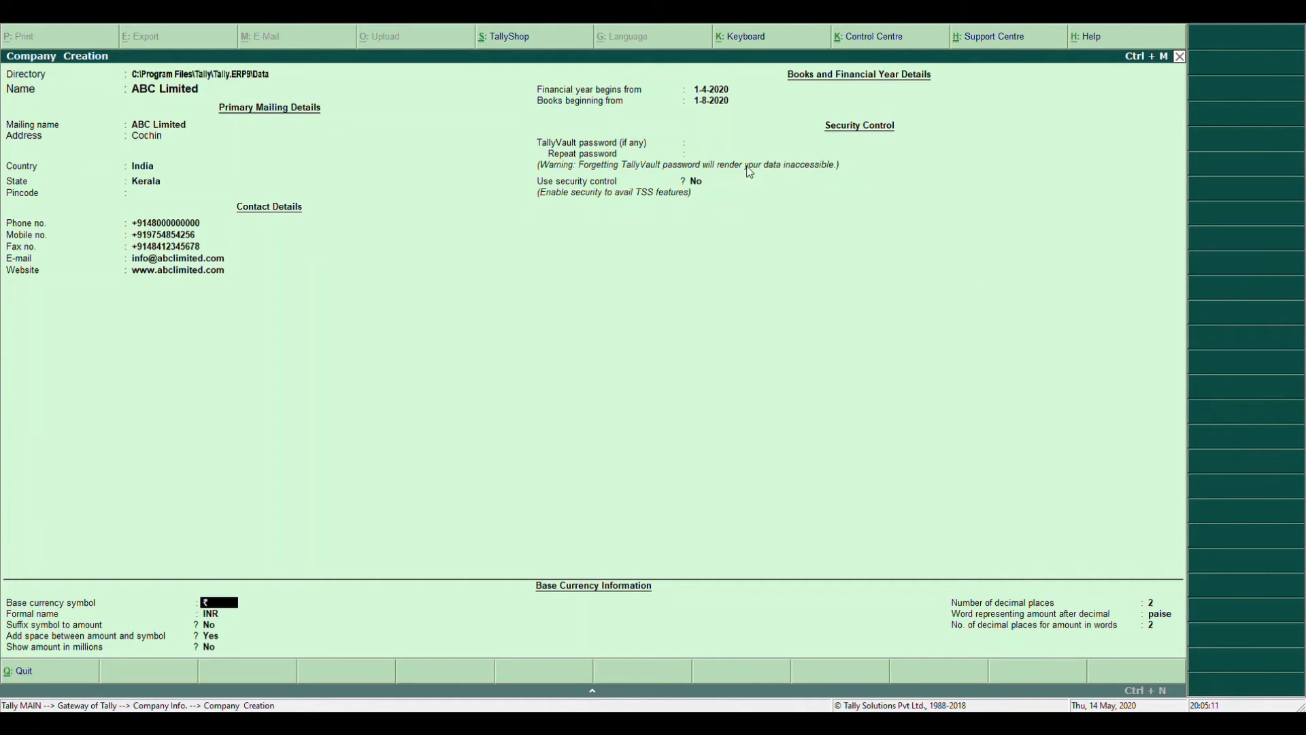
# Confirm India as the country and step through the remaining fields to reach the save prompt
pyautogui.click(161, 169)
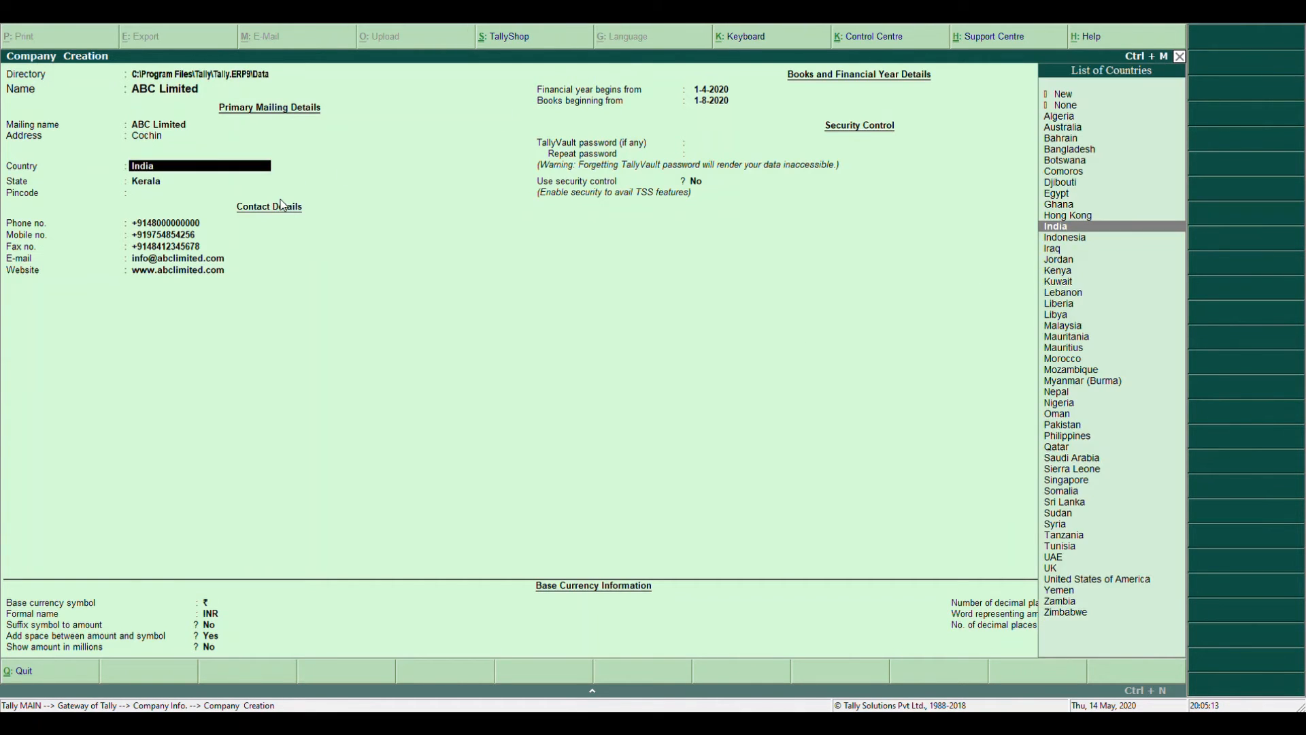
pyautogui.press('Return')
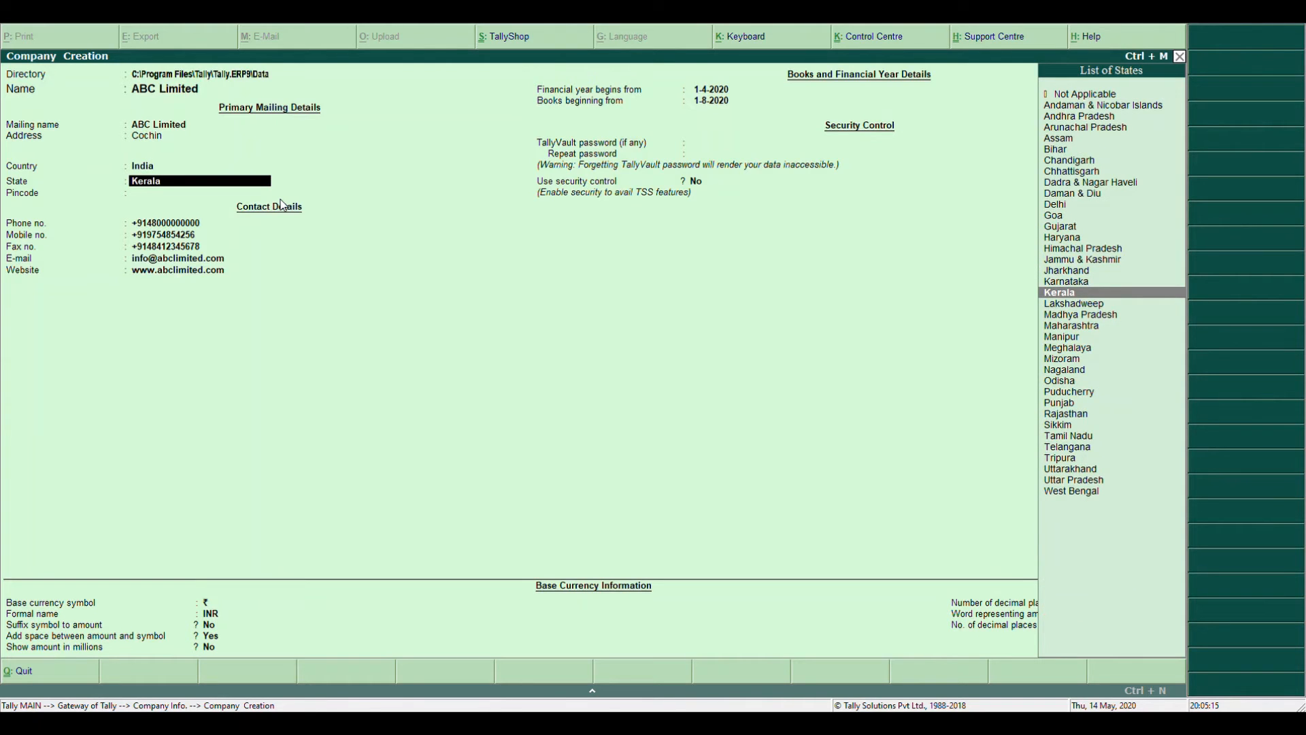
pyautogui.press('BackSpace')
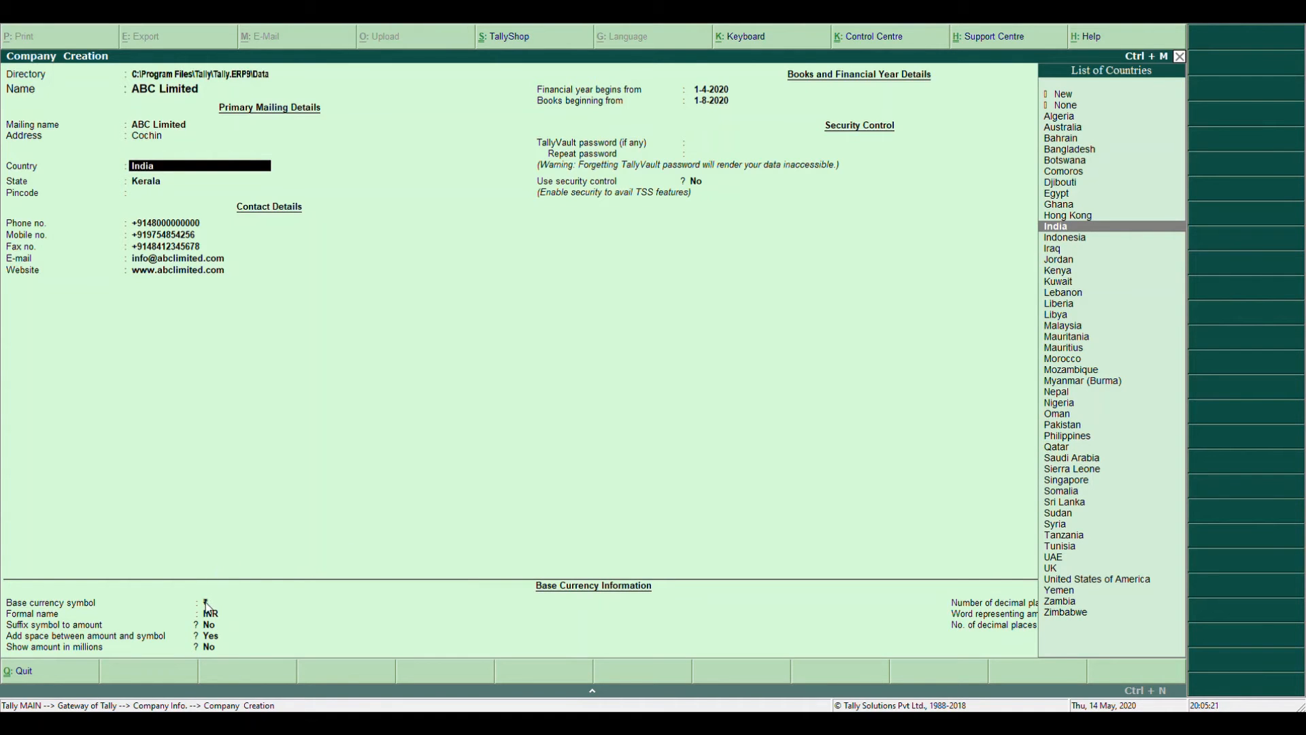
pyautogui.press('Return')
pyautogui.press('Return')
pyautogui.press('Return')
pyautogui.press('Return')
pyautogui.press('Return')
pyautogui.press('Return')
pyautogui.press('Return')
pyautogui.press('Return')
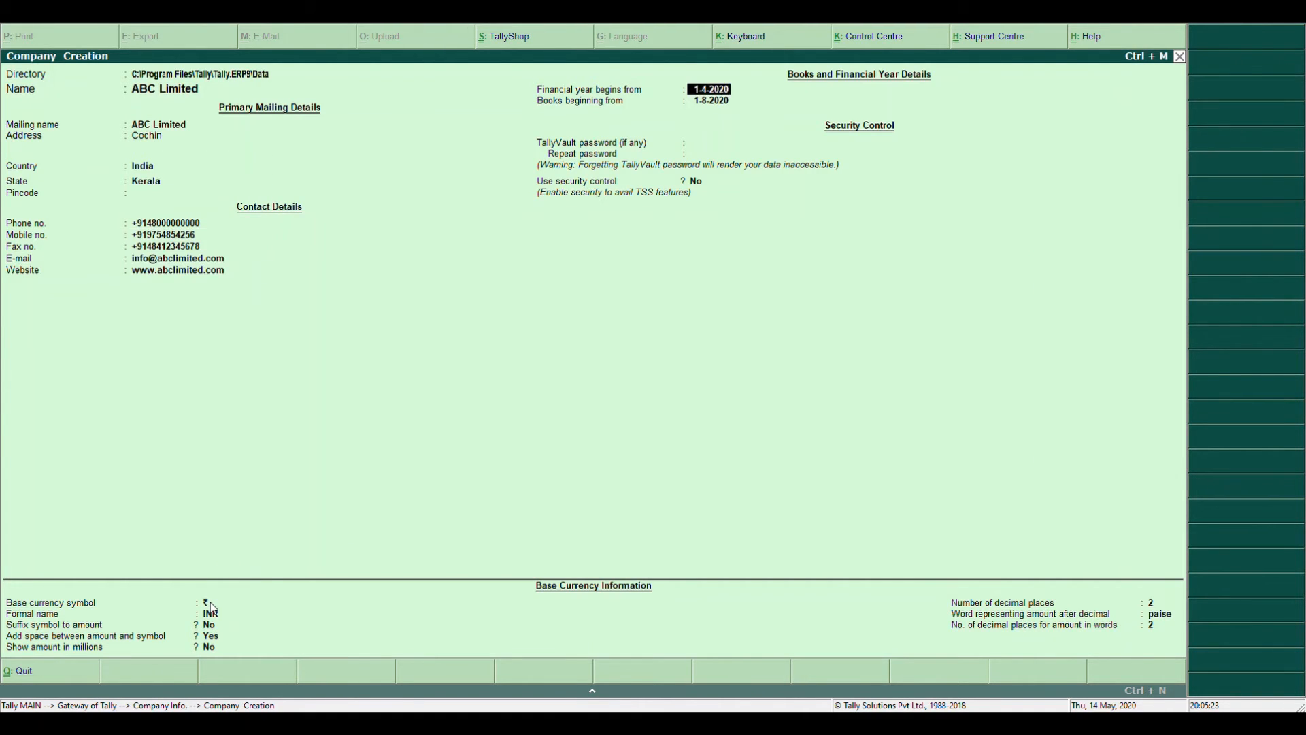
pyautogui.press('Return')
pyautogui.press('Return')
pyautogui.press('Return')
pyautogui.press('Return')
pyautogui.press('Return')
pyautogui.press('Return')
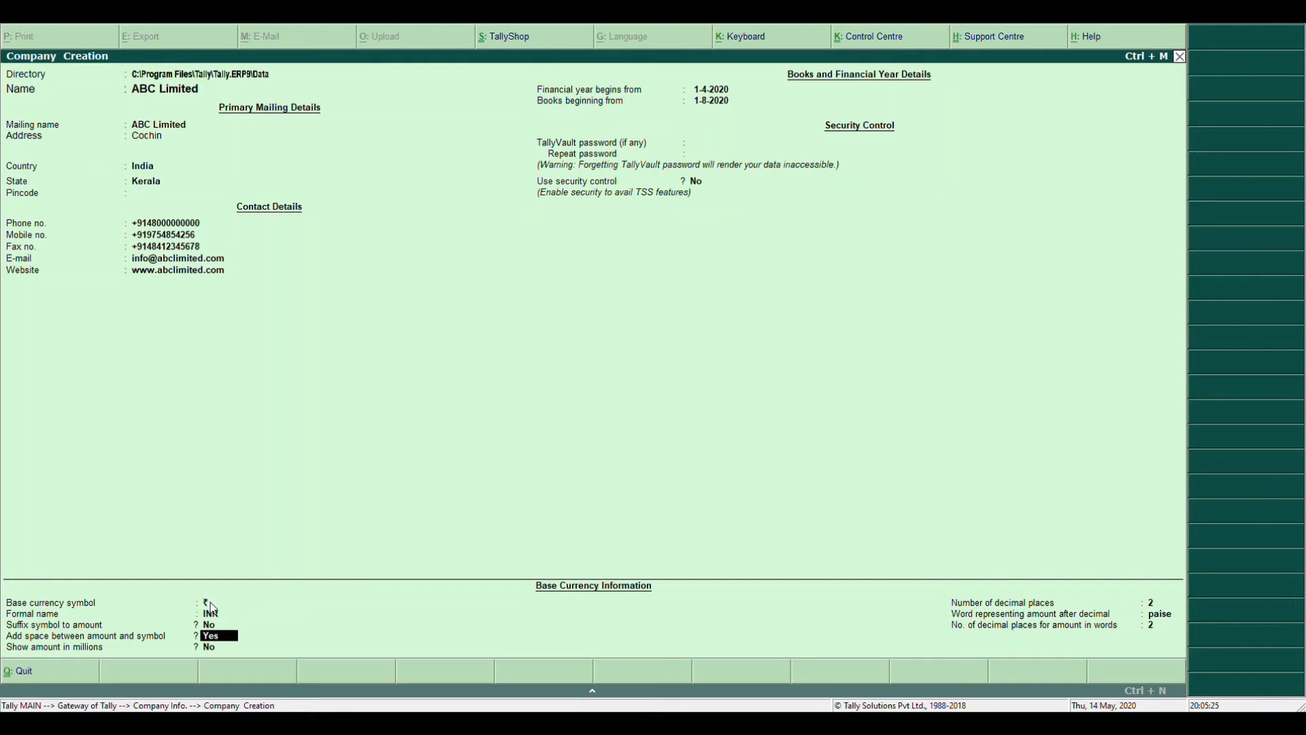
pyautogui.press('Return')
pyautogui.press('Return')
pyautogui.press('Return')
pyautogui.press('Return')
pyautogui.press('Return')
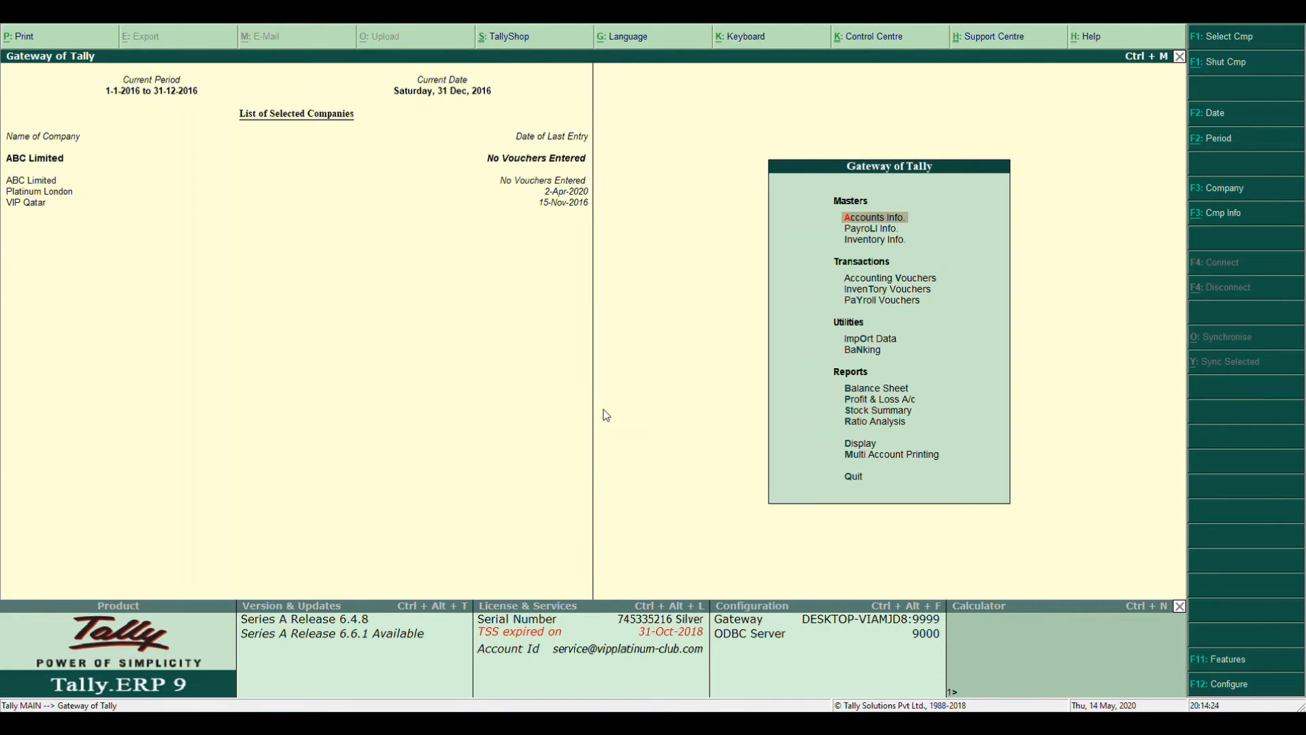
# Load company 10003 from the Select Company list, submitting its TallyVault password
pyautogui.click(1249, 40)
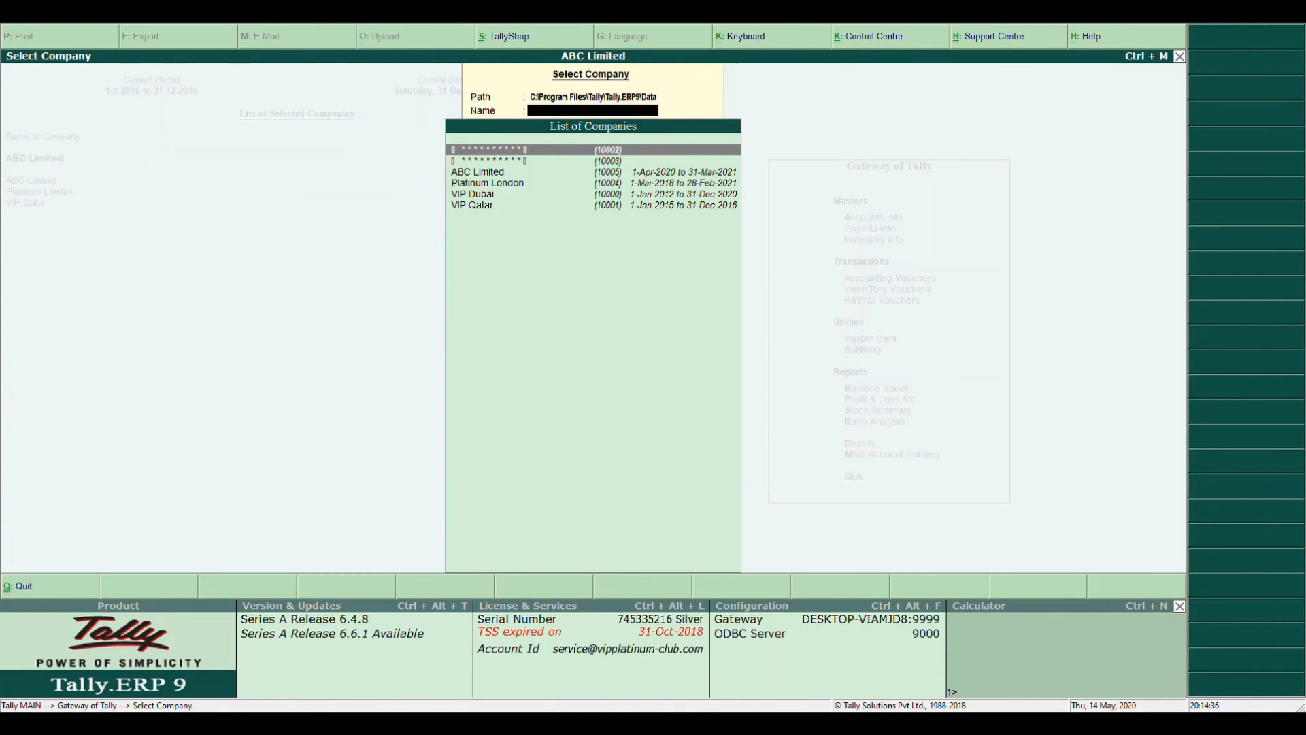
pyautogui.press('Down')
pyautogui.press('Down')
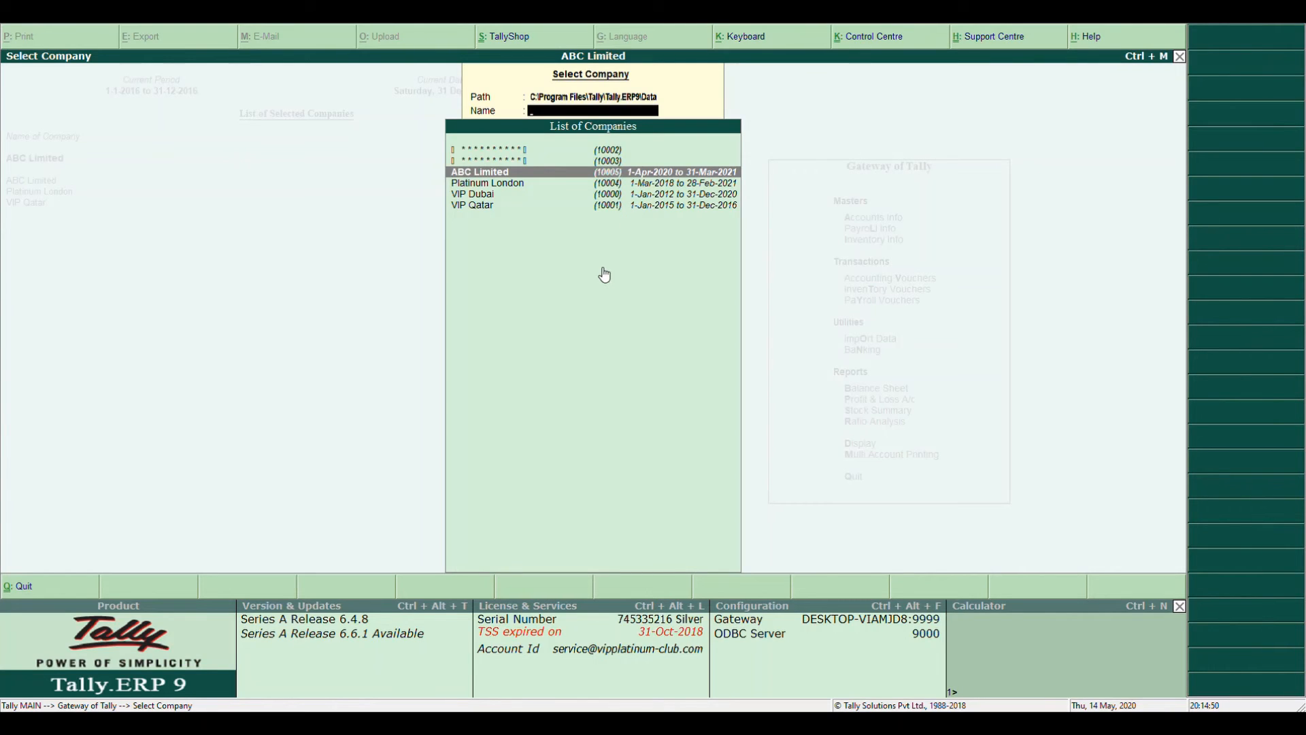
pyautogui.press('Up')
pyautogui.press('Up')
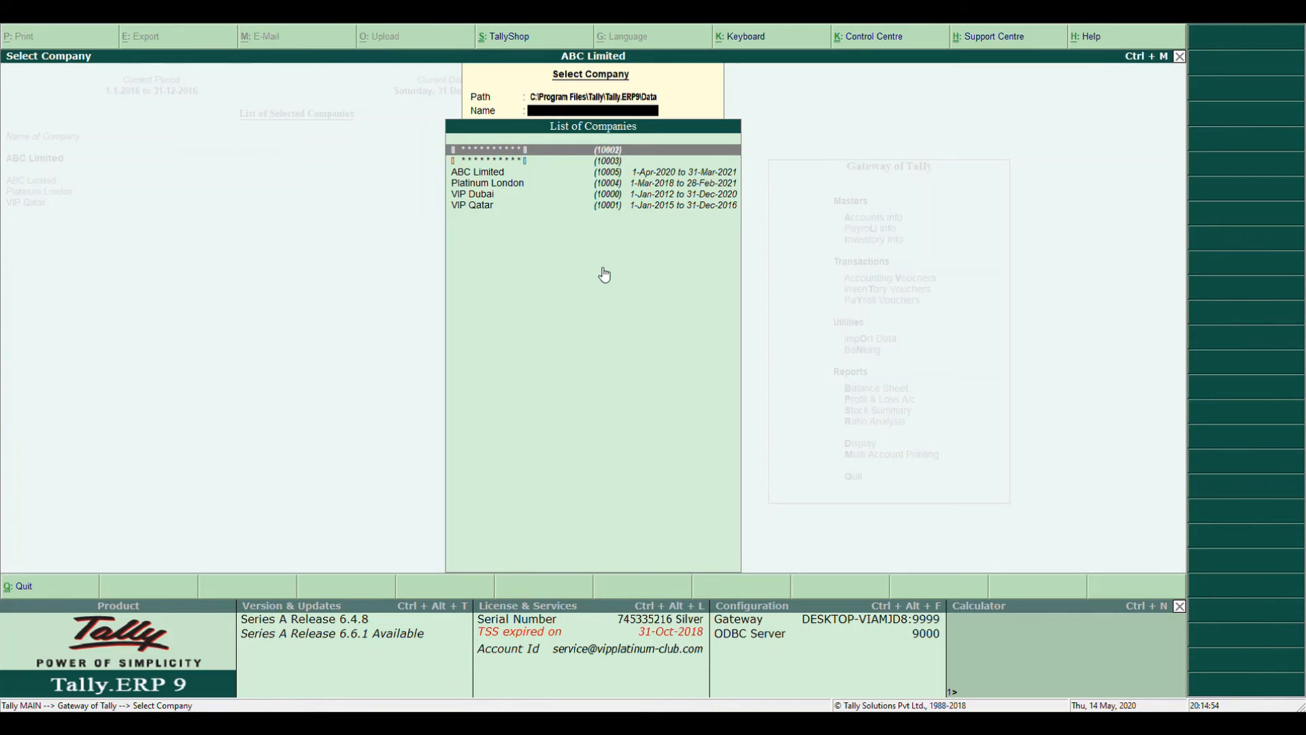
pyautogui.press('Down')
pyautogui.press('Up')
pyautogui.press('Down')
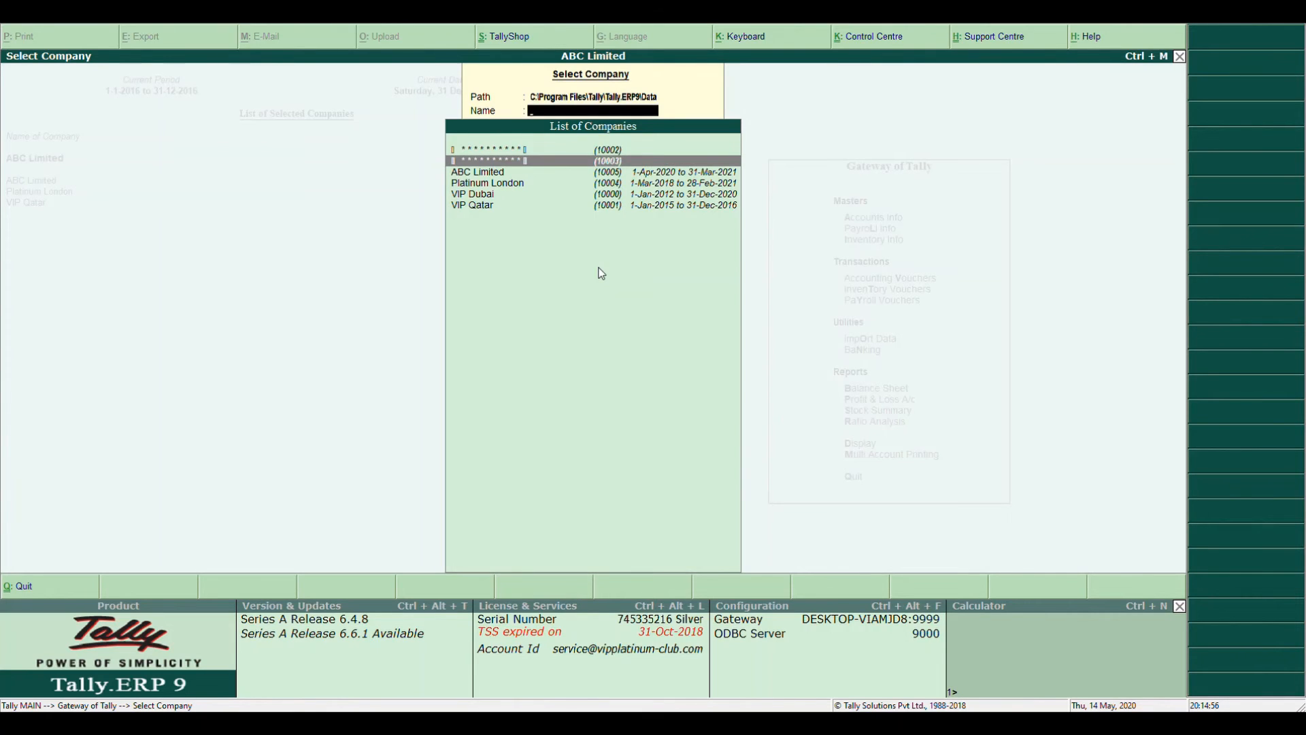
pyautogui.press('Up')
pyautogui.press('Down')
pyautogui.press('Up')
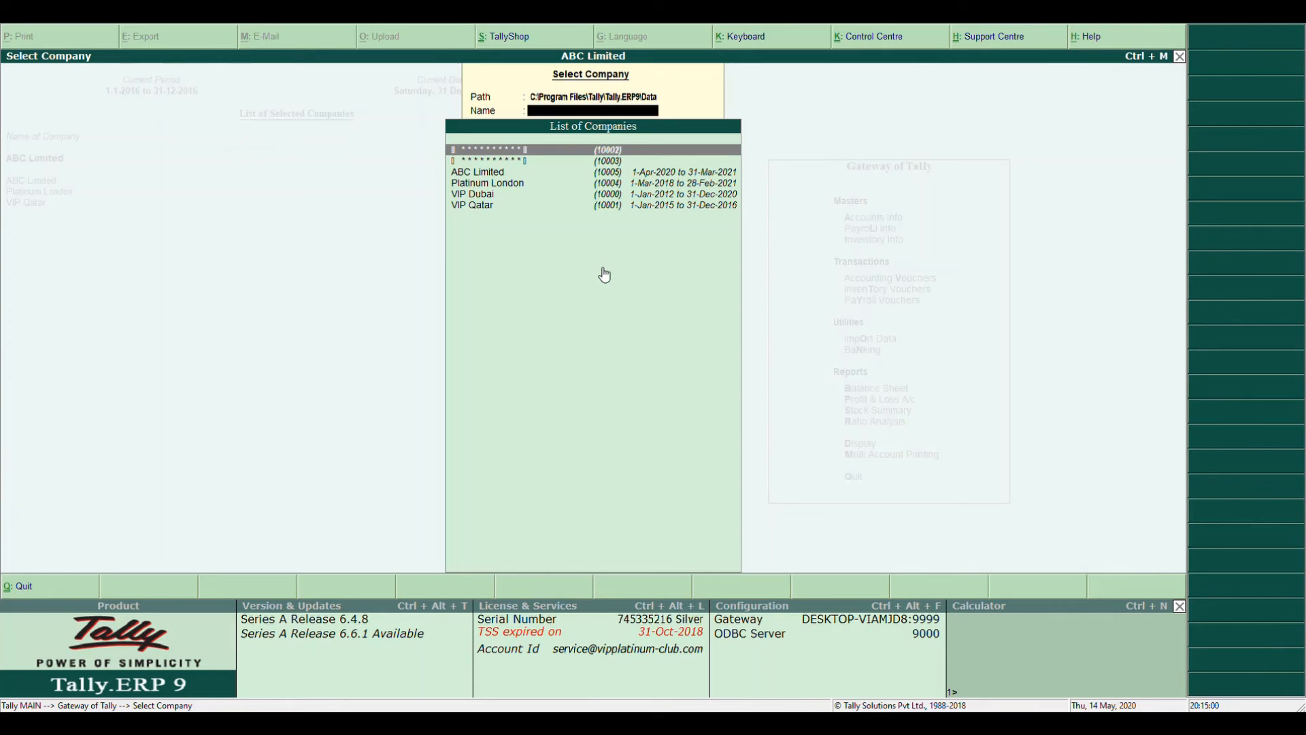
pyautogui.press('Down')
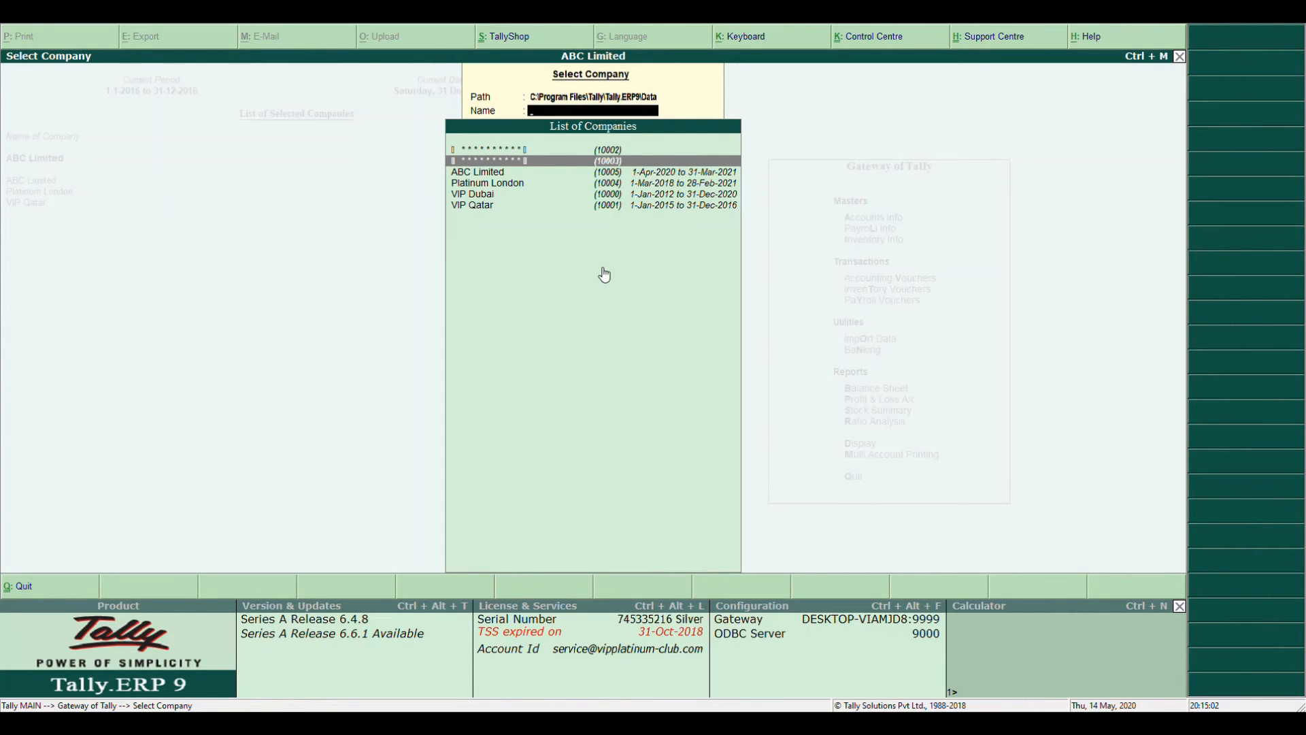
pyautogui.press('Return')
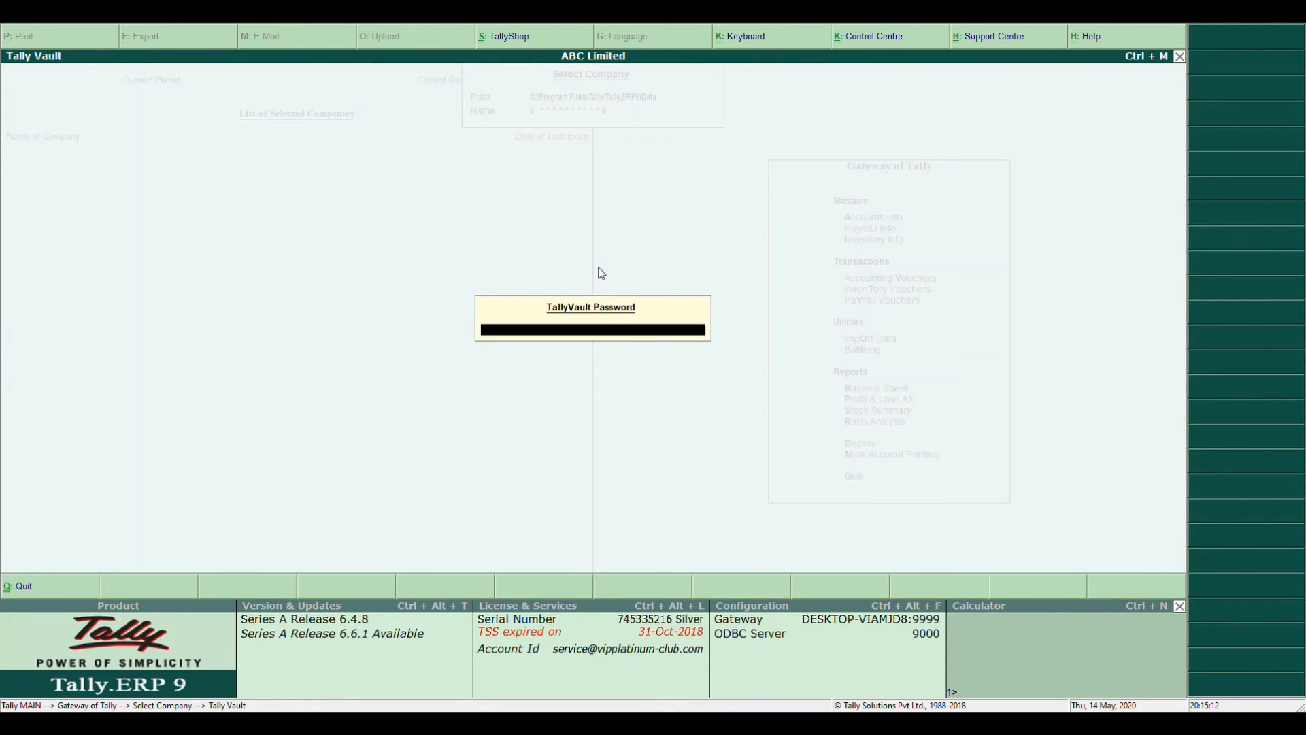
pyautogui.press('Return')
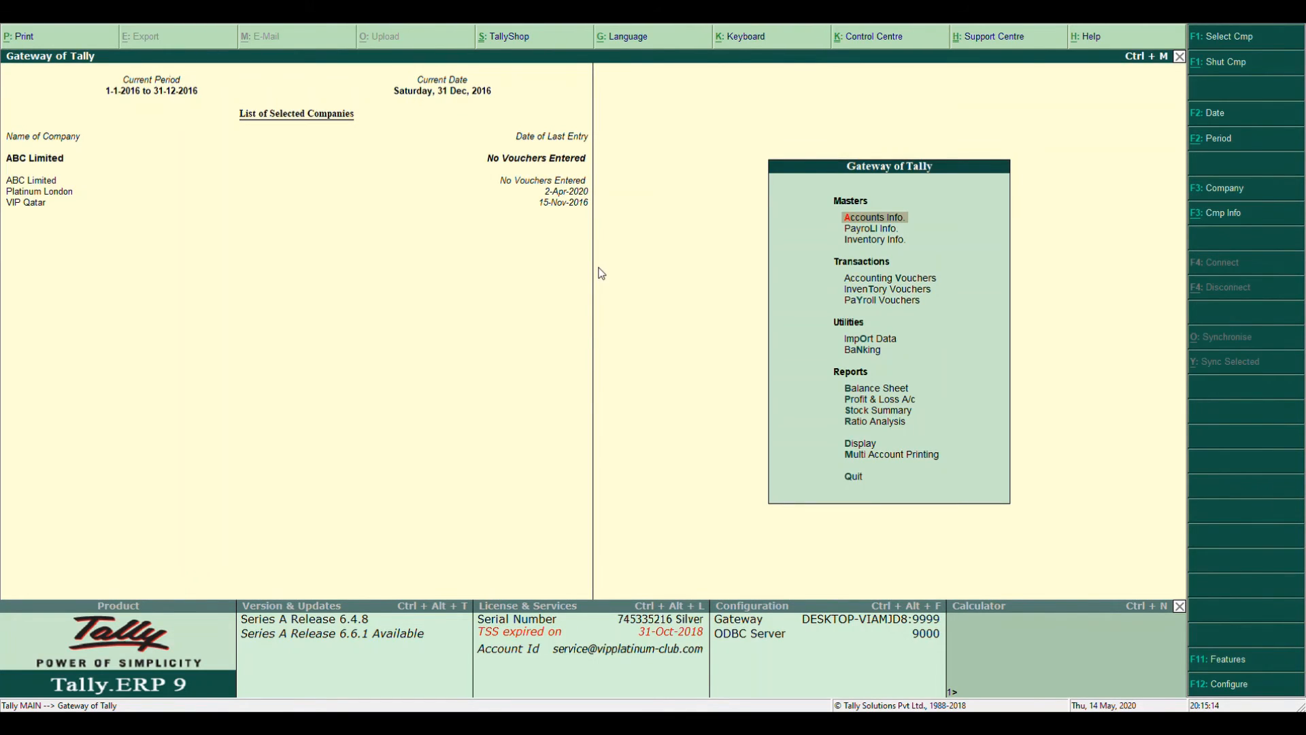
# Pick ABC Limited from the F1 company list to make it the current company
pyautogui.press('F1')
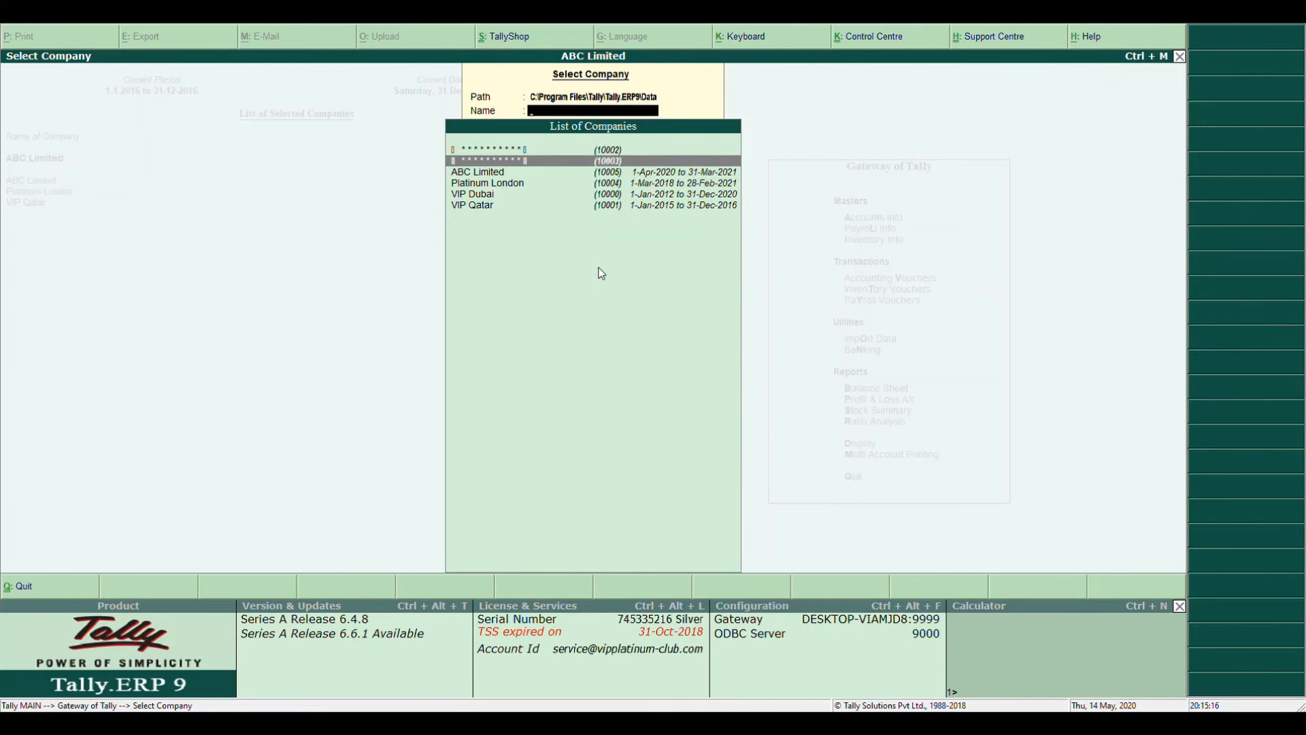
pyautogui.press('Down')
pyautogui.press('Return')
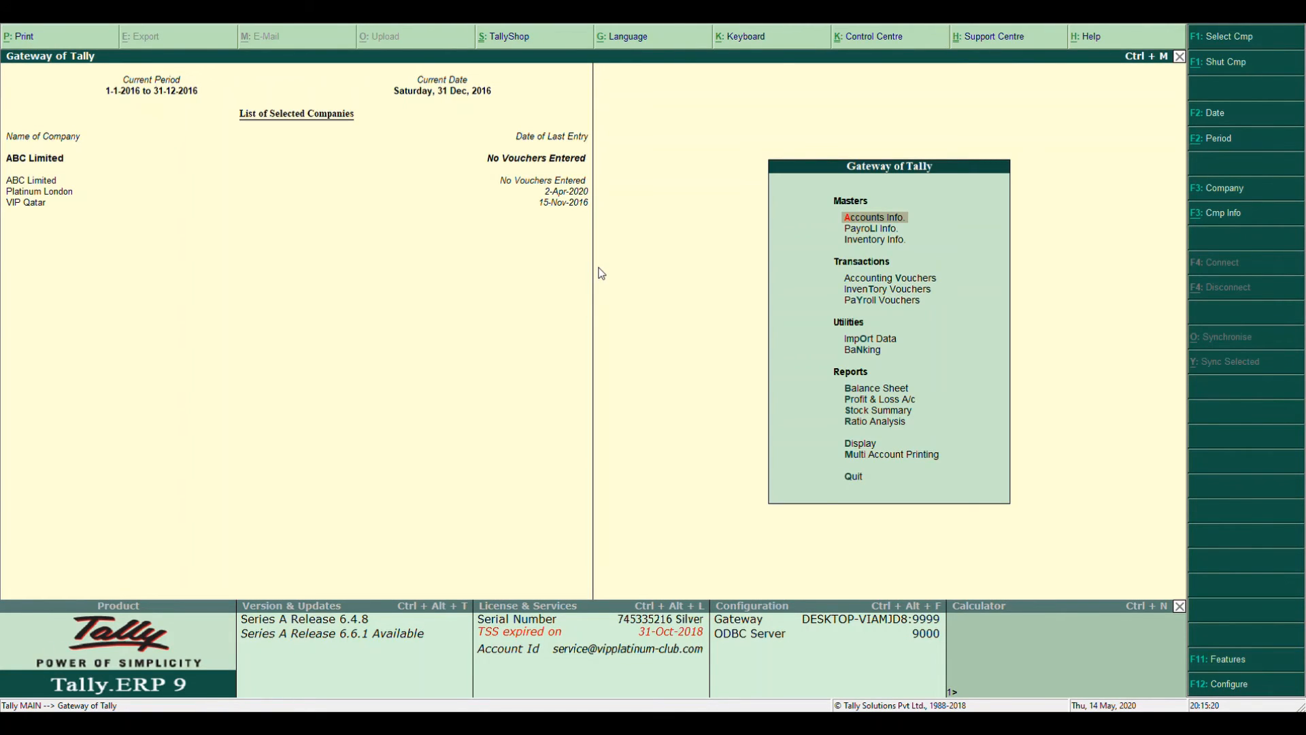
# Use Shut Company under Alt+F3 Company Info to close VIP Qatar
pyautogui.hotkey('alt', 'F3')
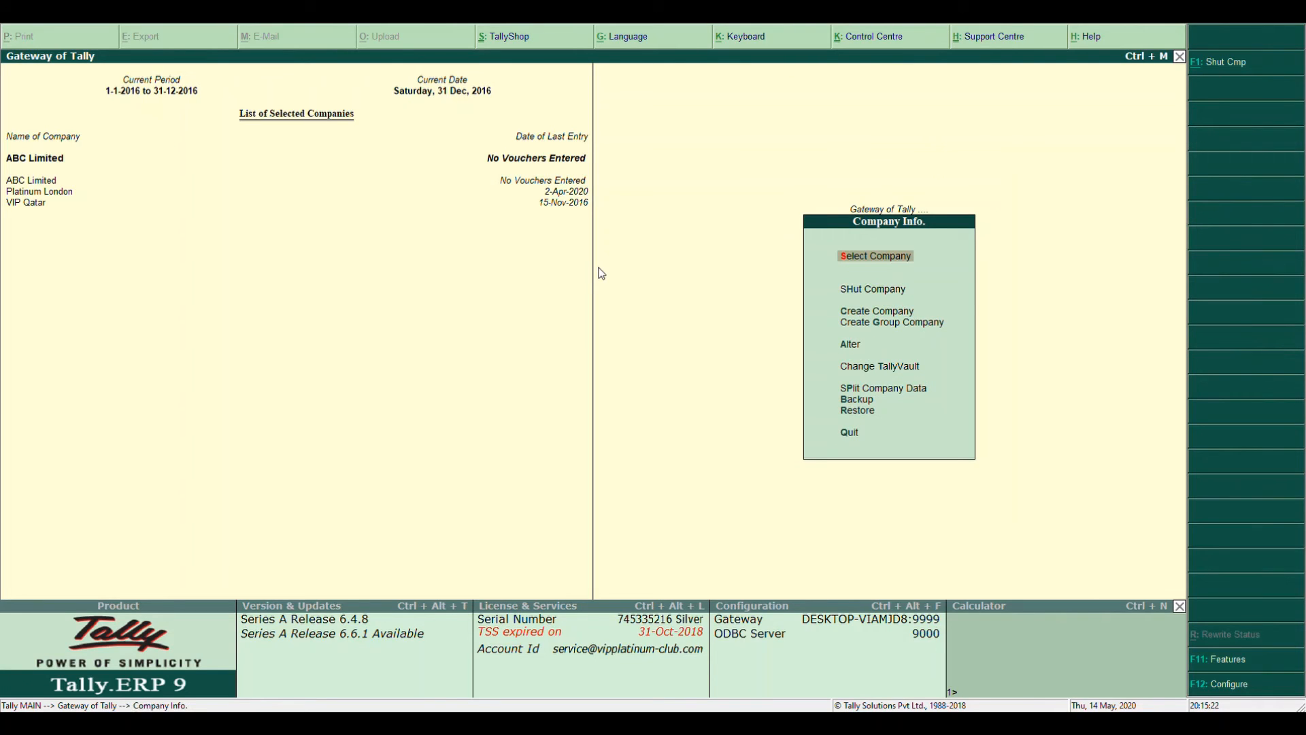
pyautogui.press('Down')
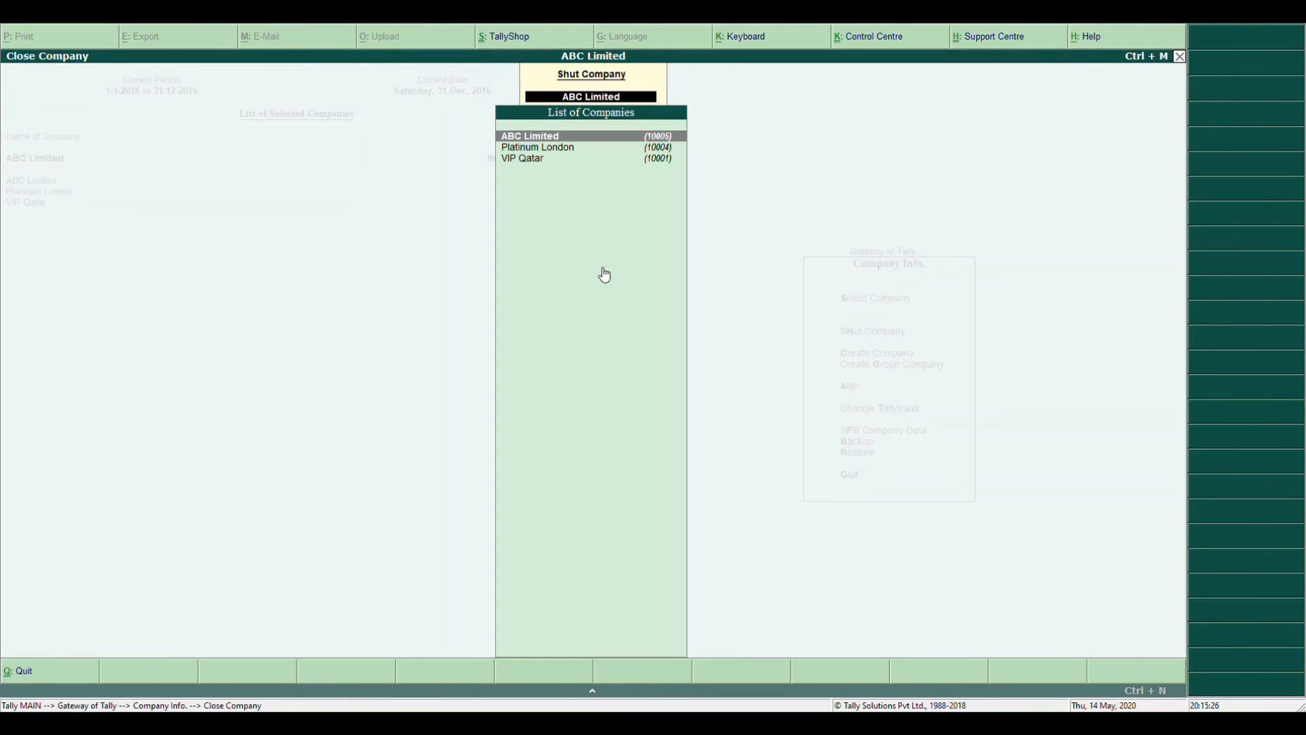
pyautogui.press('Down')
pyautogui.press('Down')
pyautogui.press('Return')
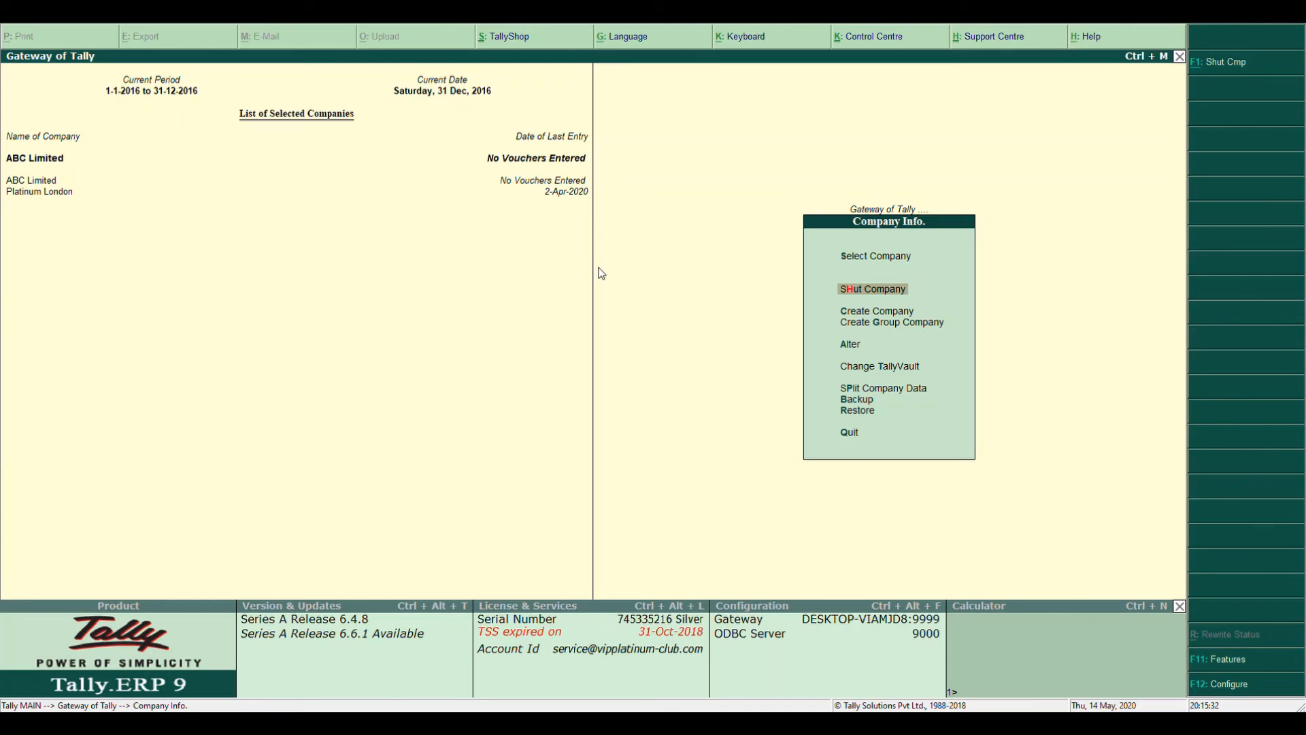
pyautogui.press('Up')
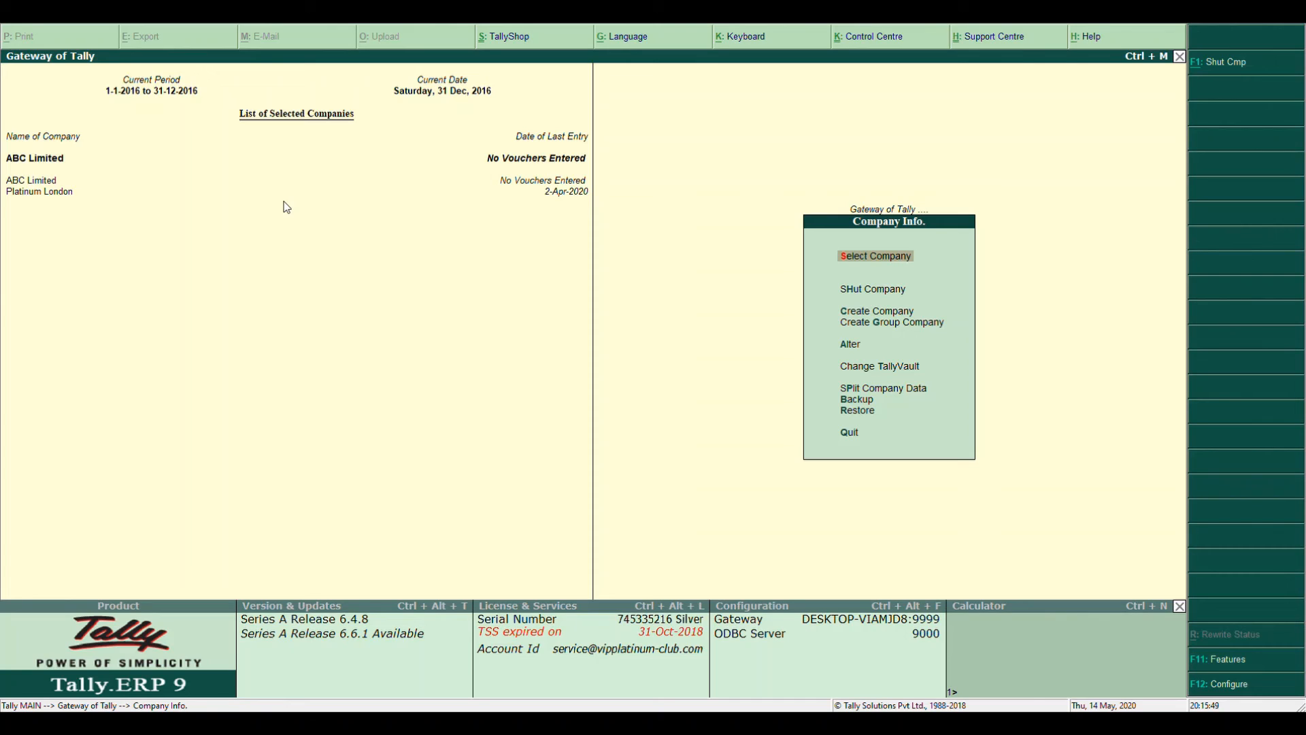
pyautogui.click(36, 192)
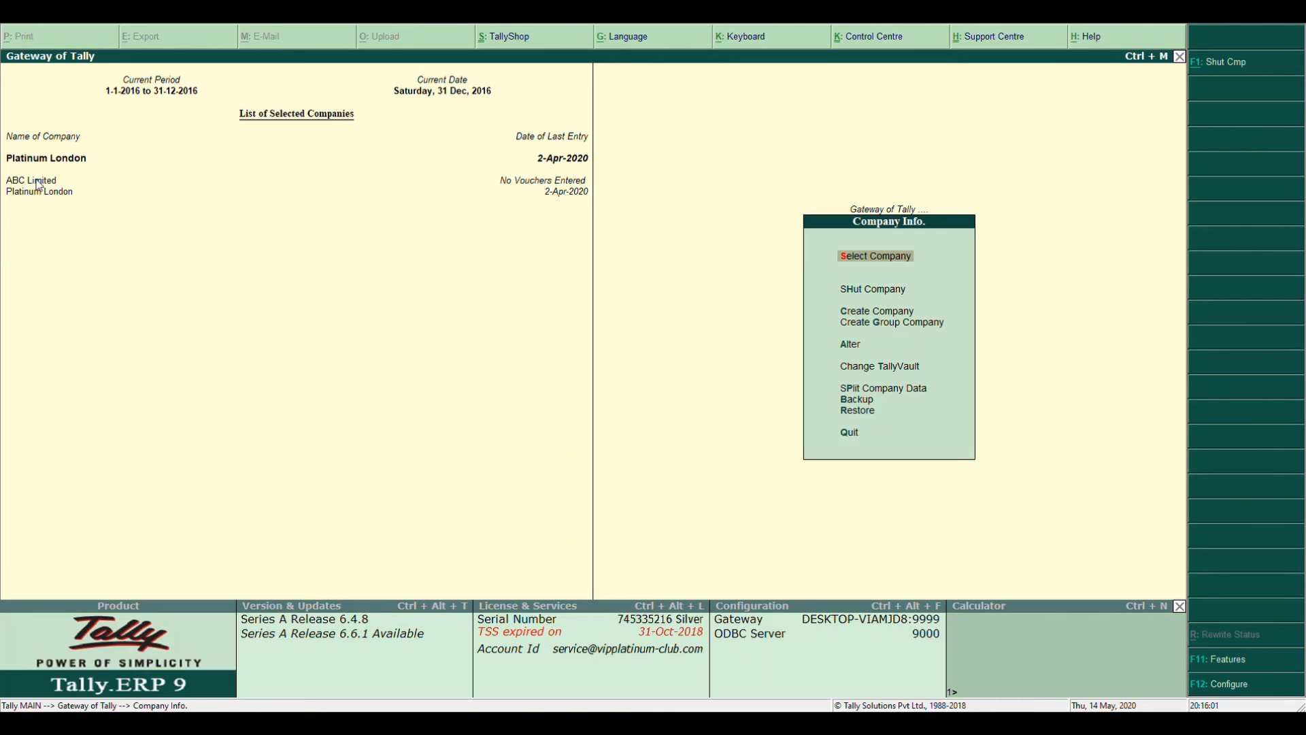
pyautogui.click(41, 181)
pyautogui.press('Return')
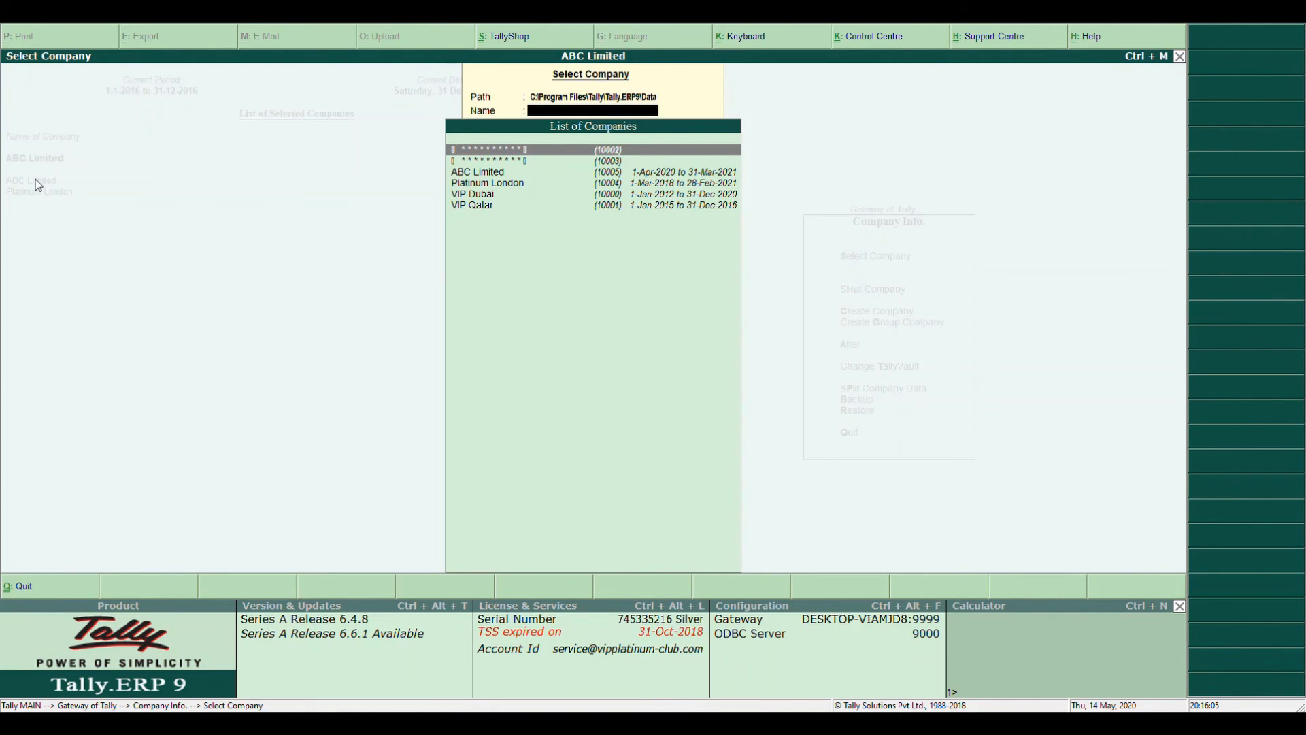
pyautogui.press('Down')
pyautogui.press('Down')
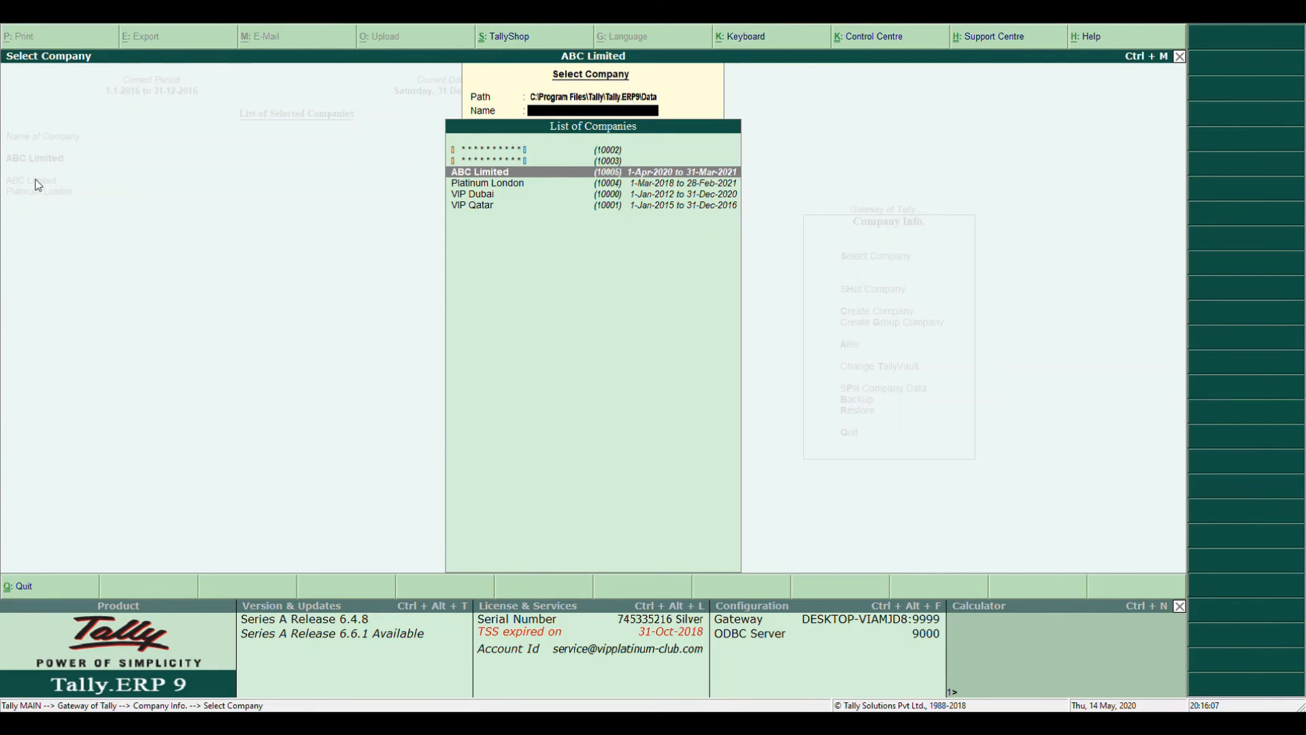
pyautogui.press('Return')
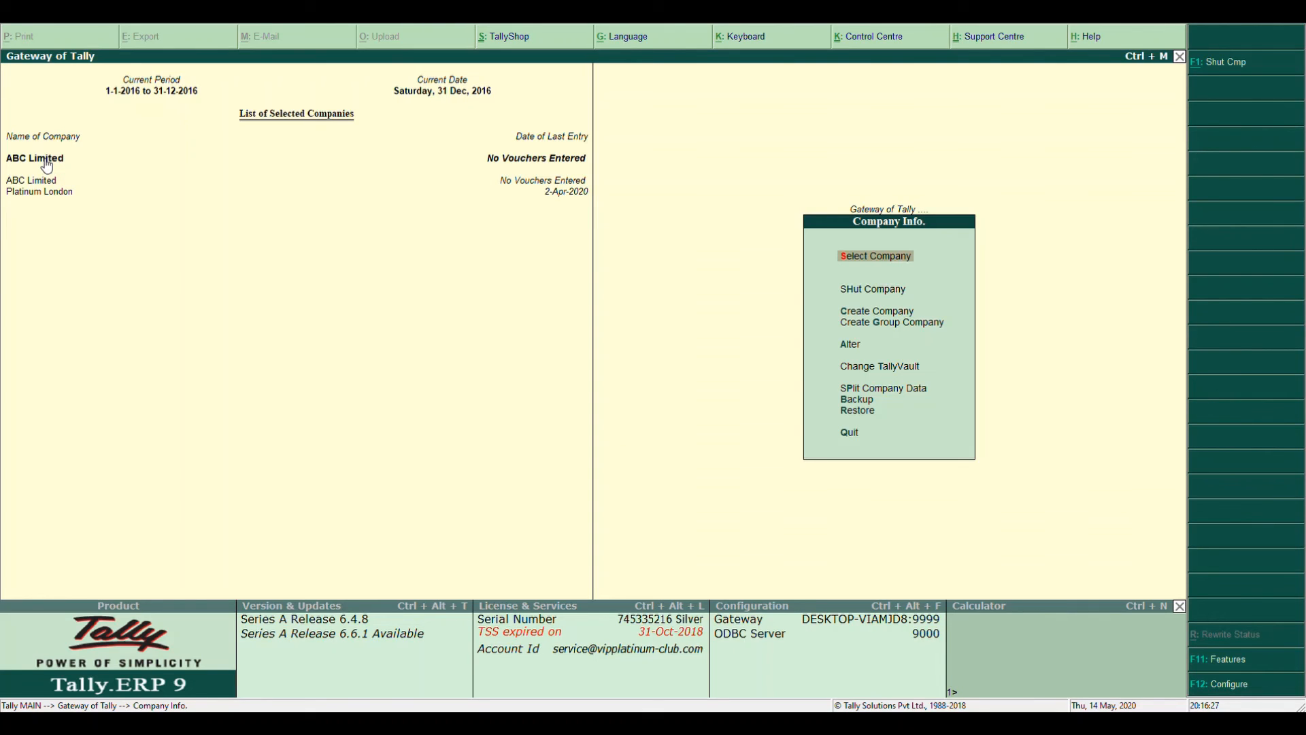
pyautogui.press('Escape')
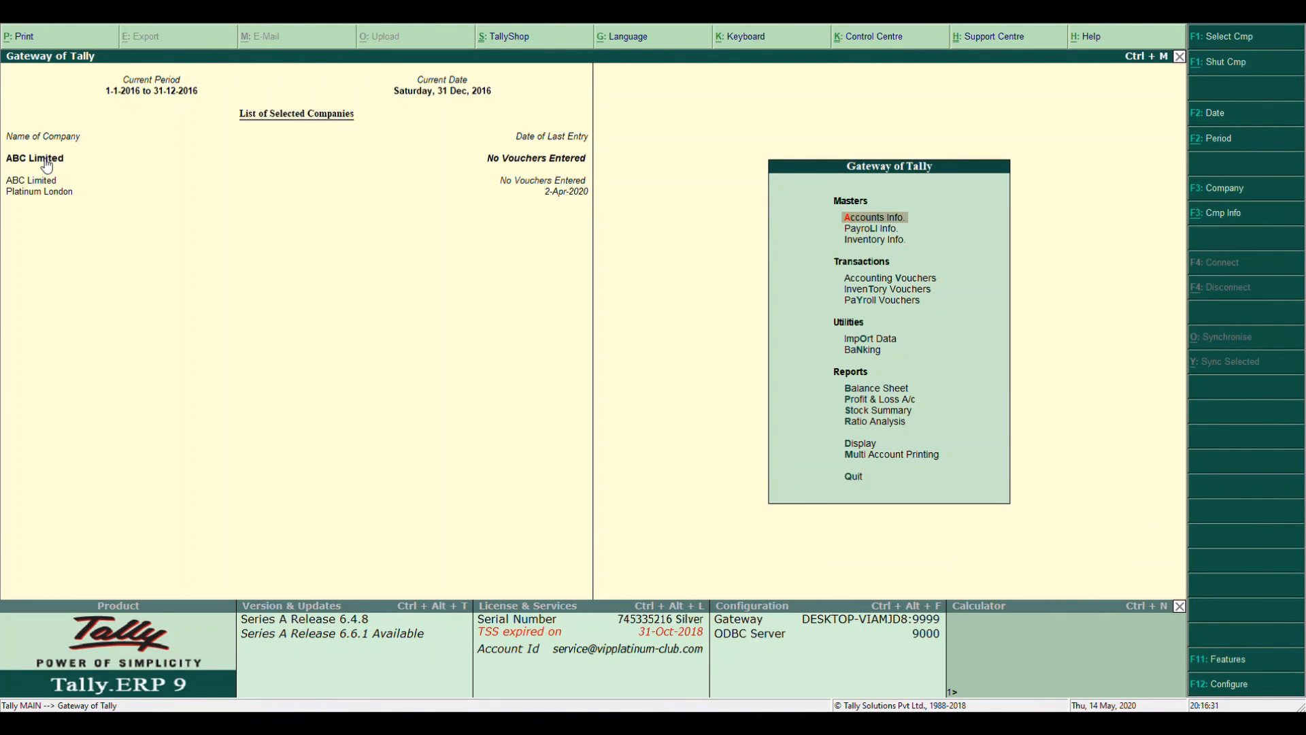
pyautogui.hotkey('alt', 'F3')
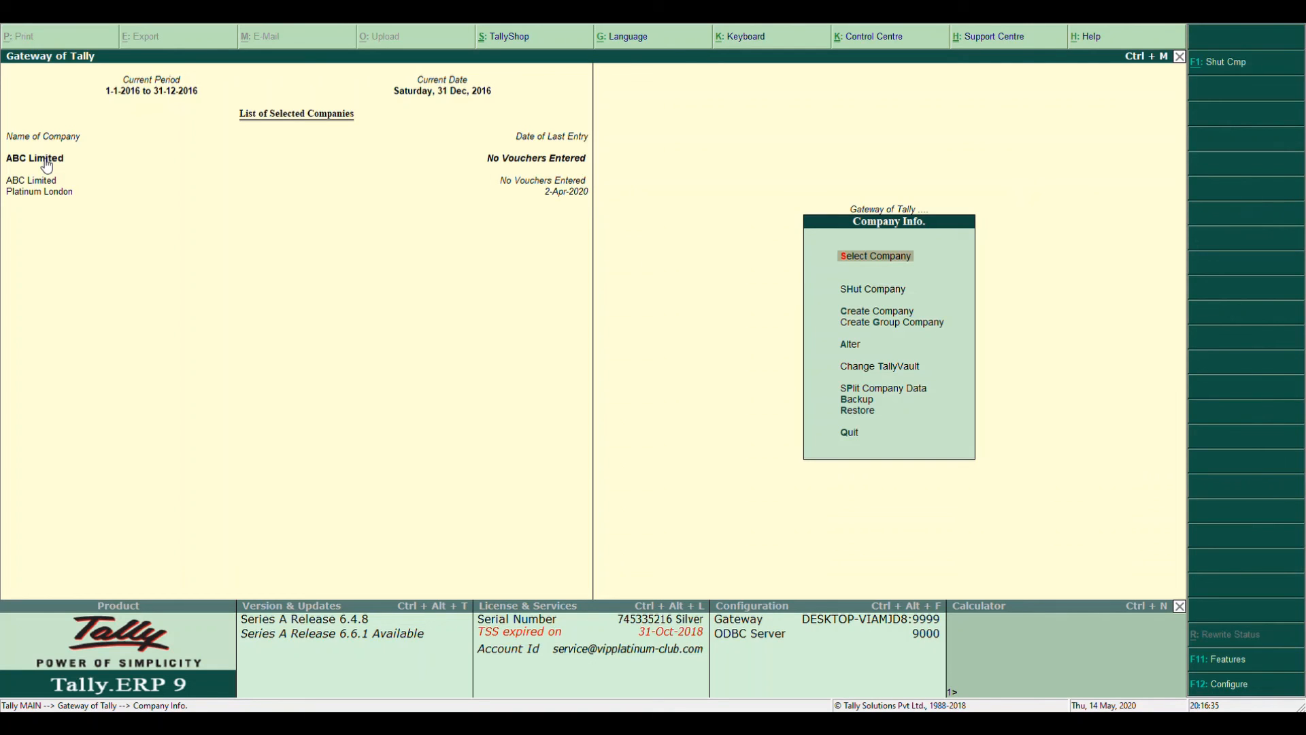
# Open ABC Limited for editing through Company Info's Alter option
pyautogui.press('Down')
pyautogui.press('Down')
pyautogui.press('Down')
pyautogui.press('Down')
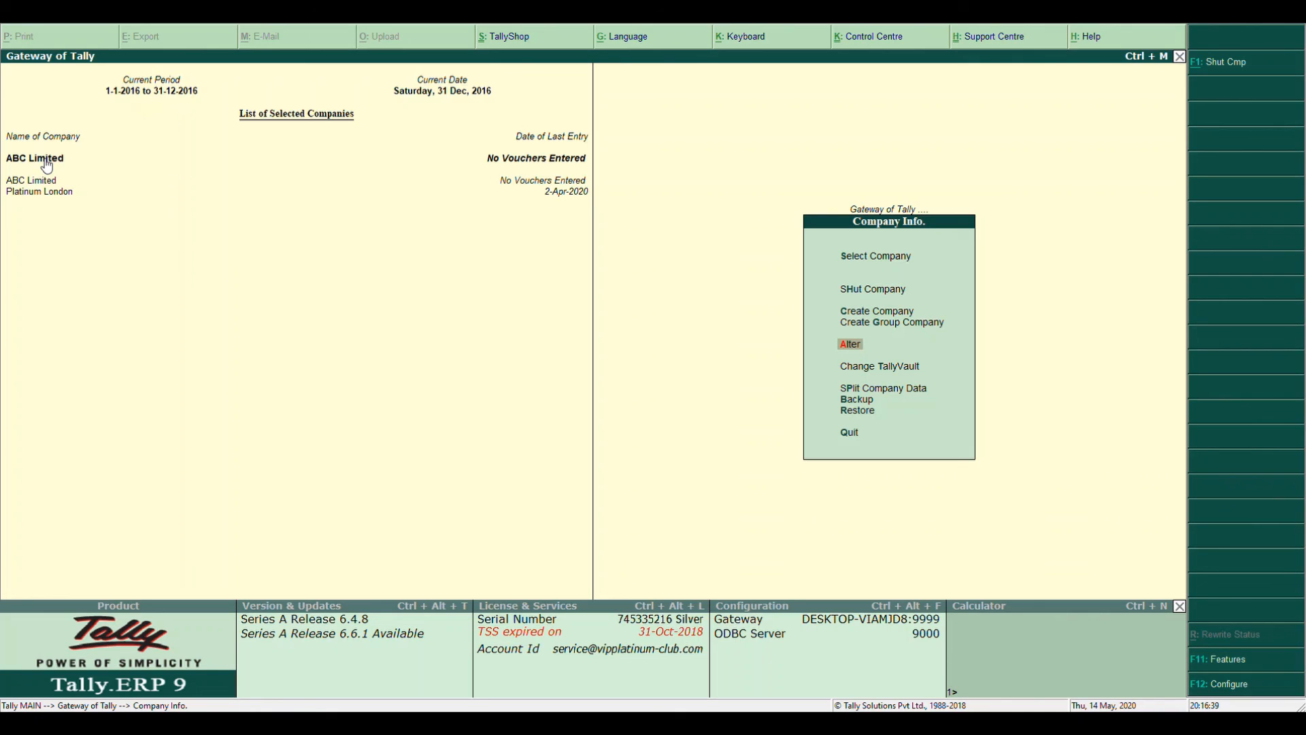
pyautogui.press('Return')
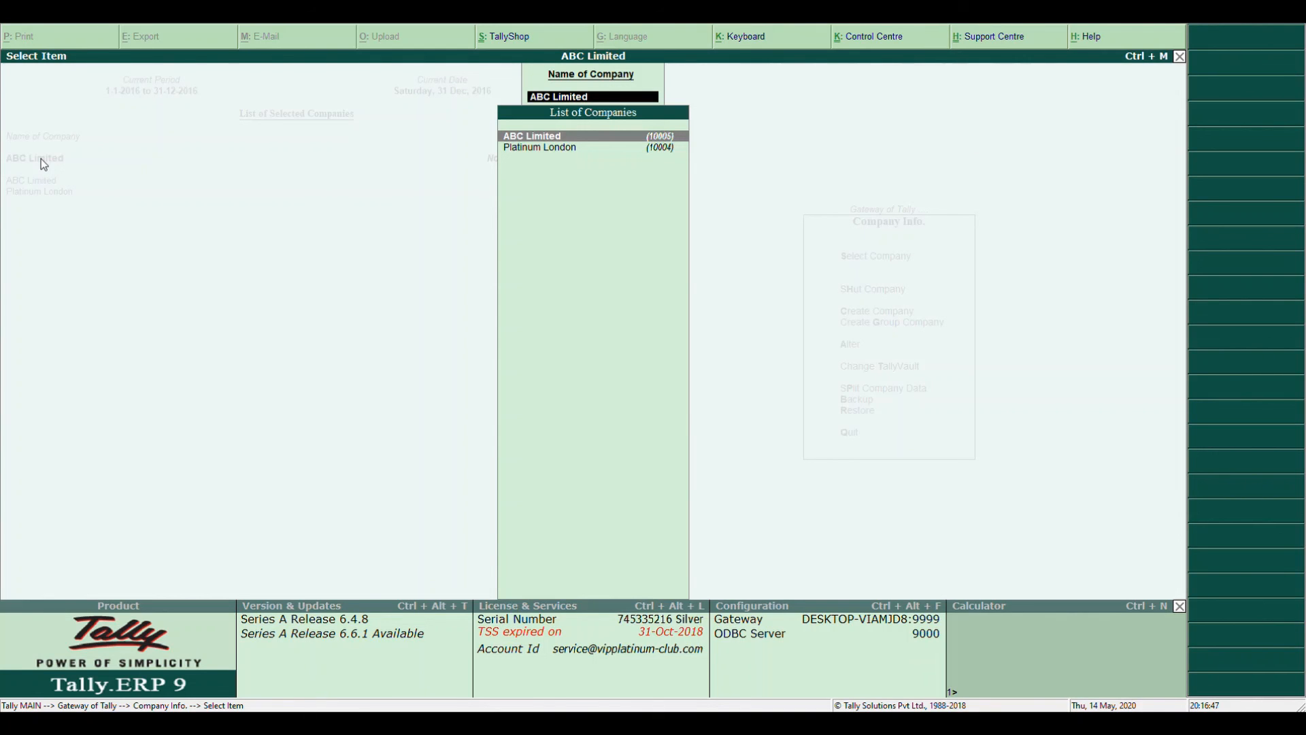
pyautogui.press('Return')
pyautogui.press('Return')
pyautogui.press('Return')
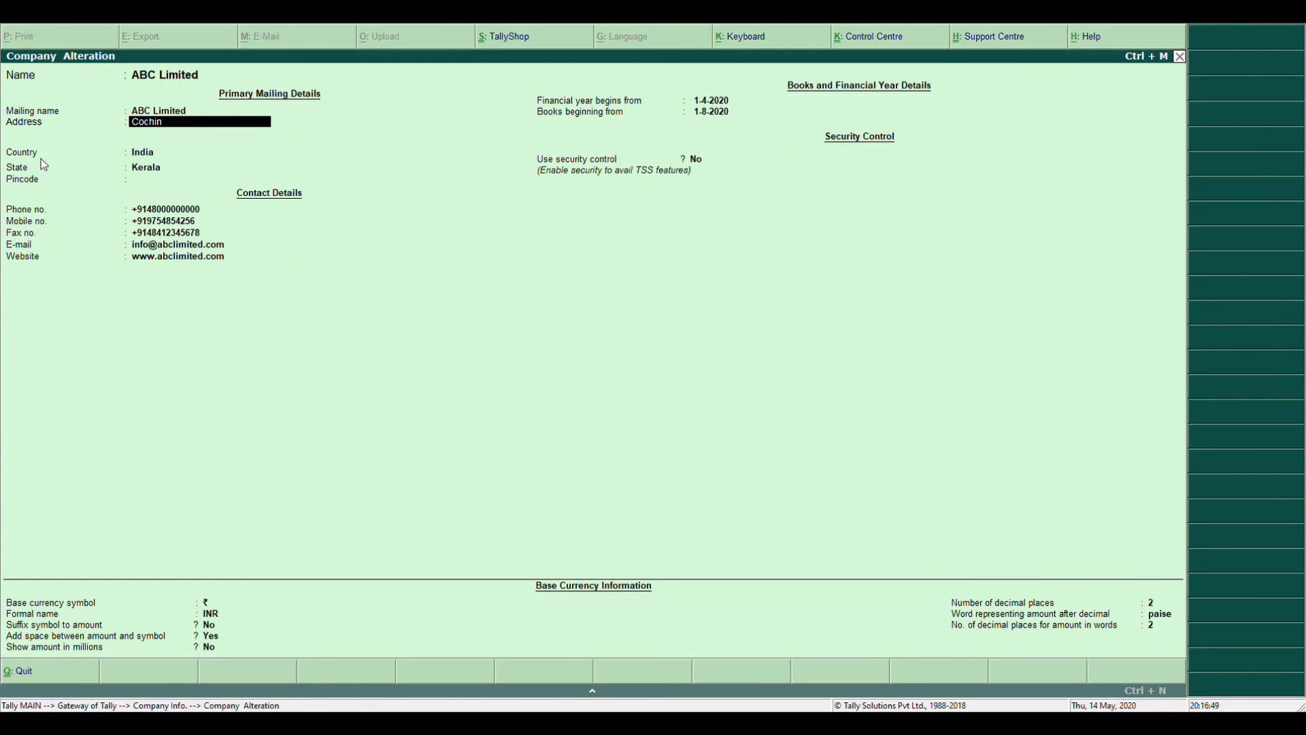
# Replace the address with Kannur and accept the altered company details
pyautogui.write('Kannur')
pyautogui.press('Return')
pyautogui.press('Return')
pyautogui.press('Return')
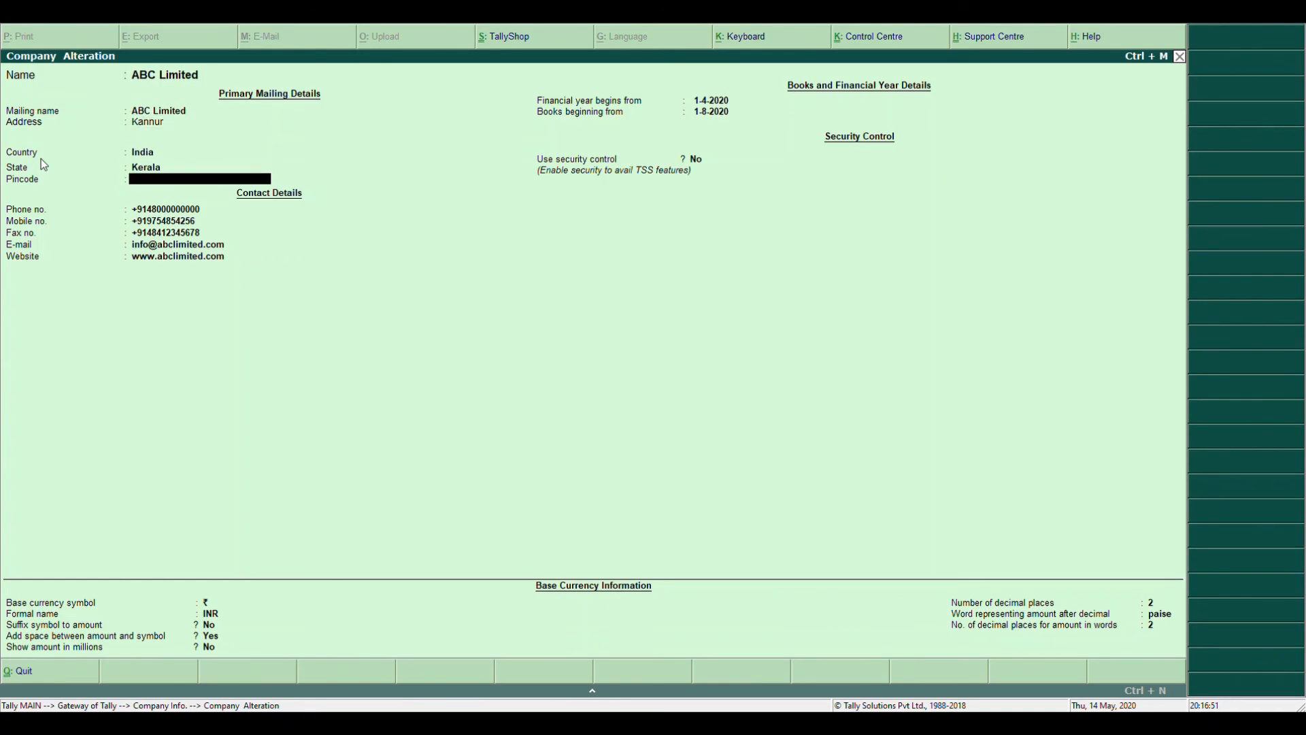
pyautogui.press('Return')
pyautogui.press('Return')
pyautogui.press('Return')
pyautogui.press('Return')
pyautogui.press('Return')
pyautogui.press('Return')
pyautogui.press('Return')
pyautogui.press('Return')
pyautogui.press('Return')
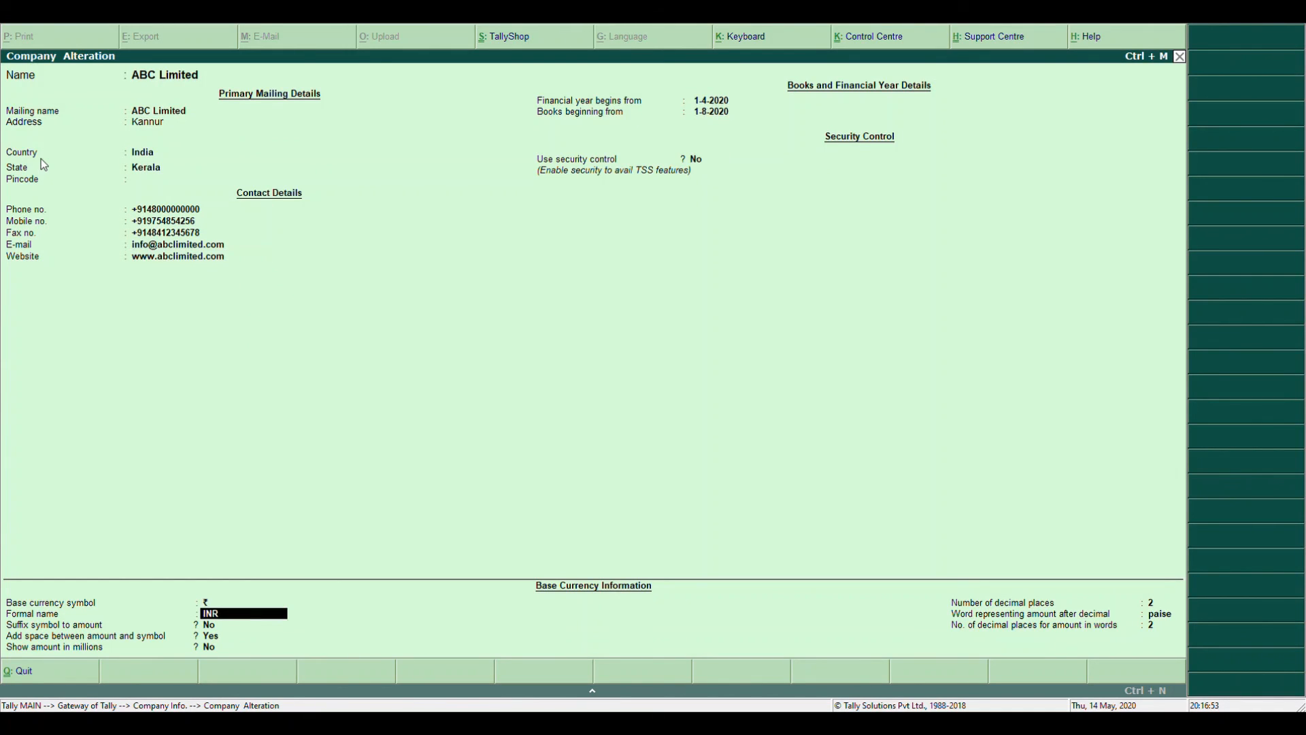
pyautogui.press('Return')
pyautogui.press('Return')
pyautogui.press('Return')
pyautogui.press('Return')
pyautogui.press('Return')
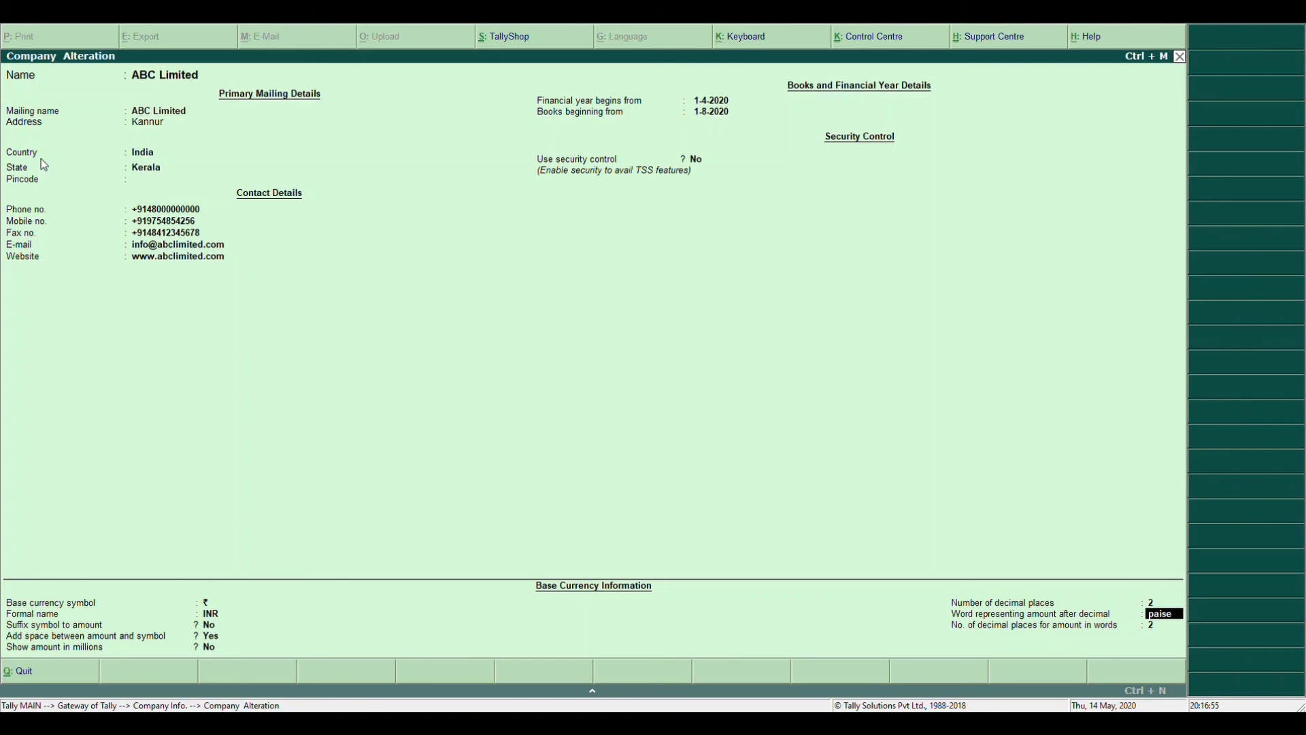
pyautogui.press('Return')
pyautogui.press('Return')
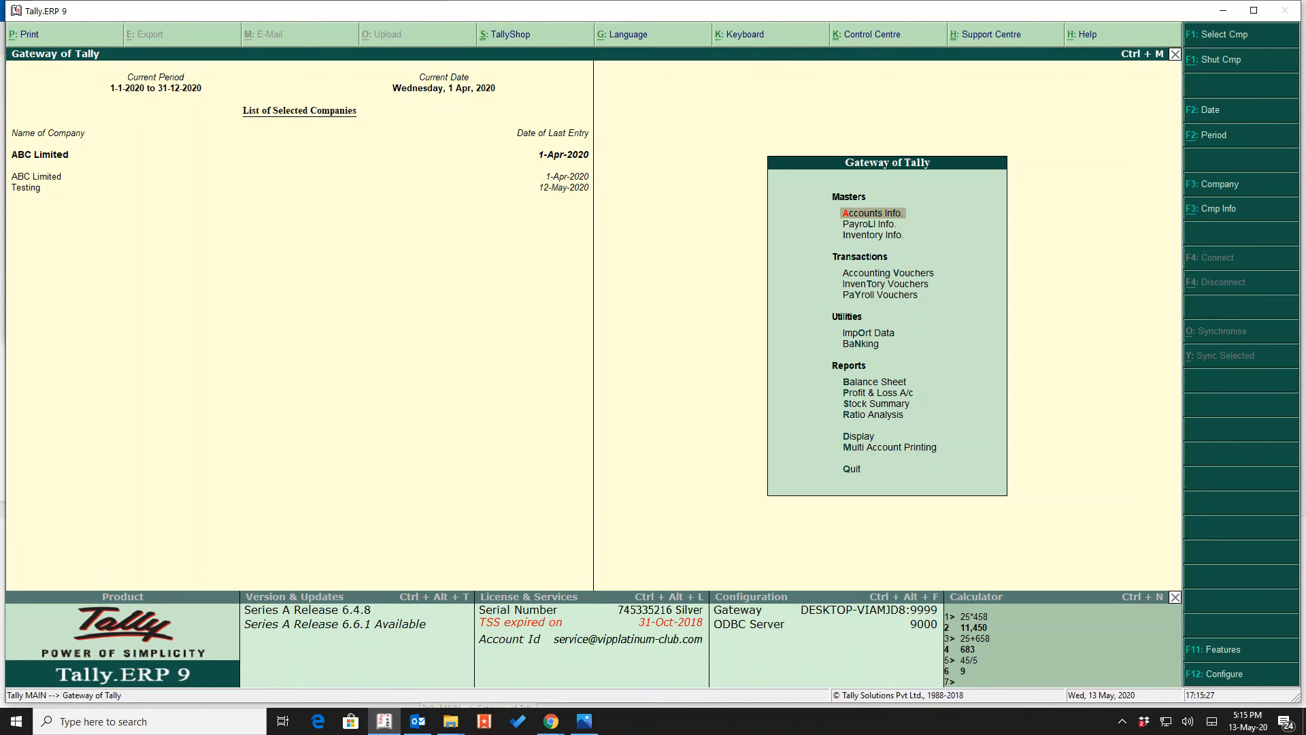